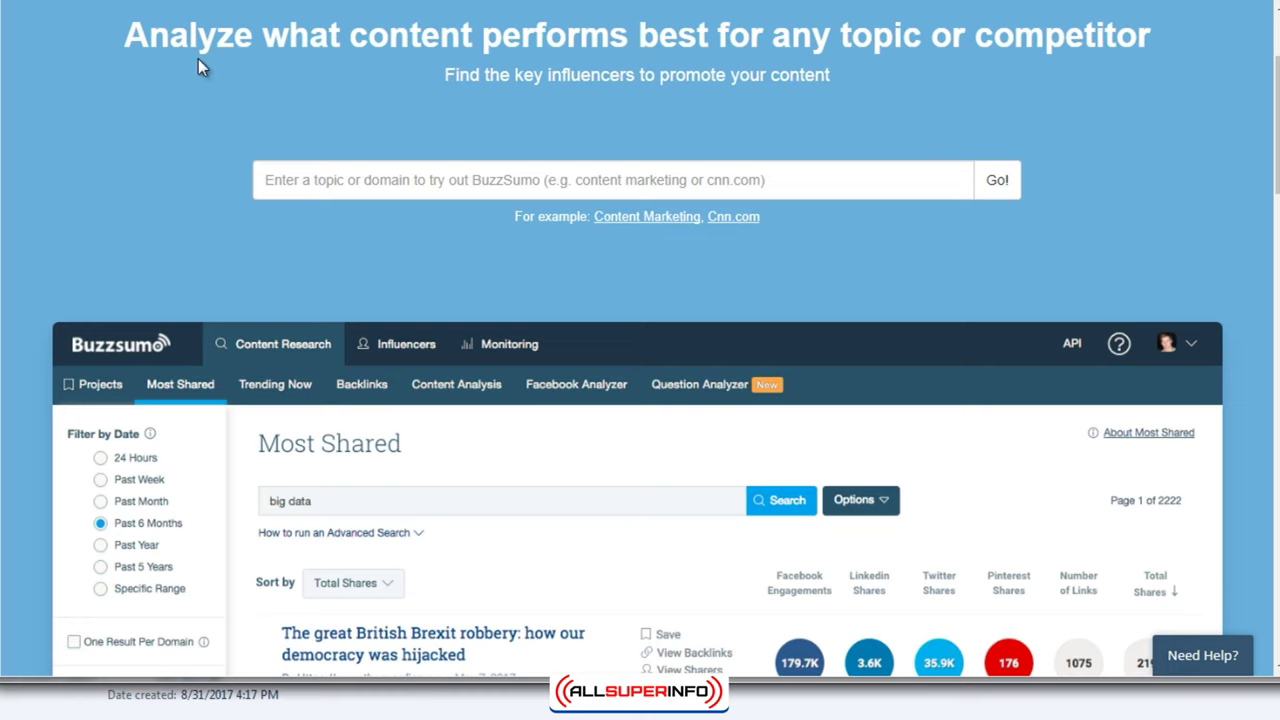
{"action": "left_click", "coordinate": [302, 173]}
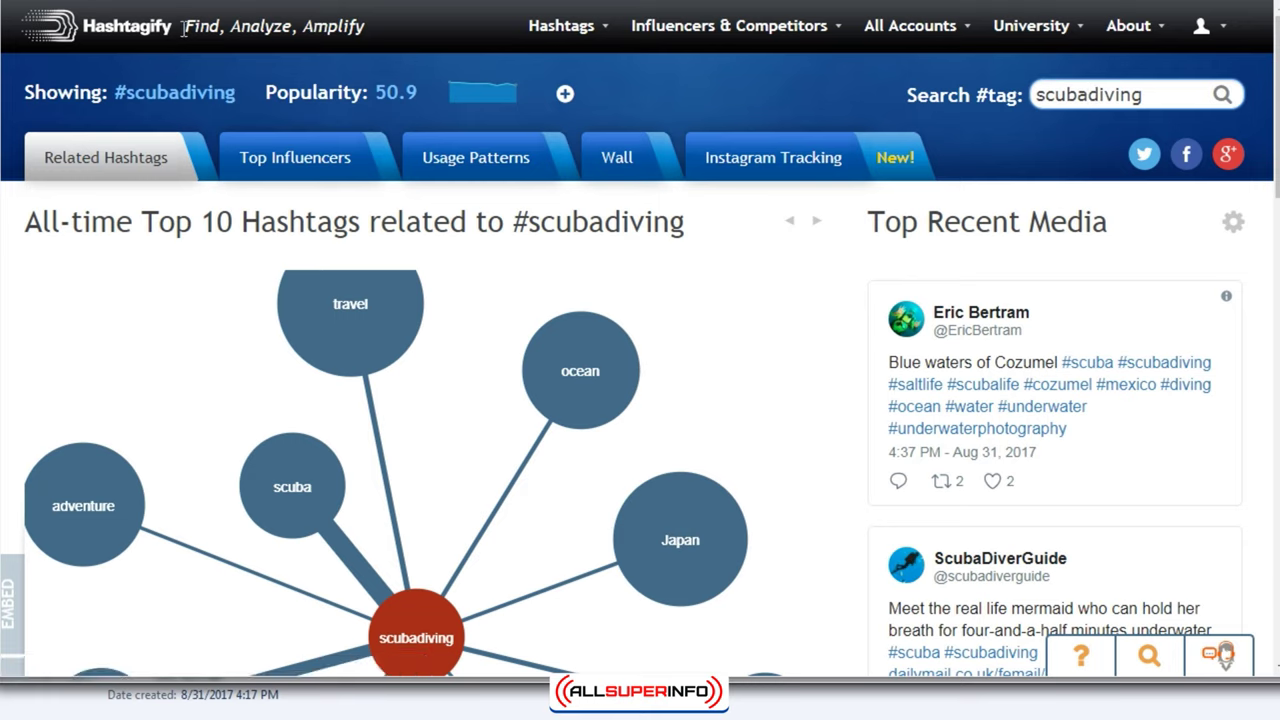
{"action": "mouse_move", "coordinate": [532, 362]}
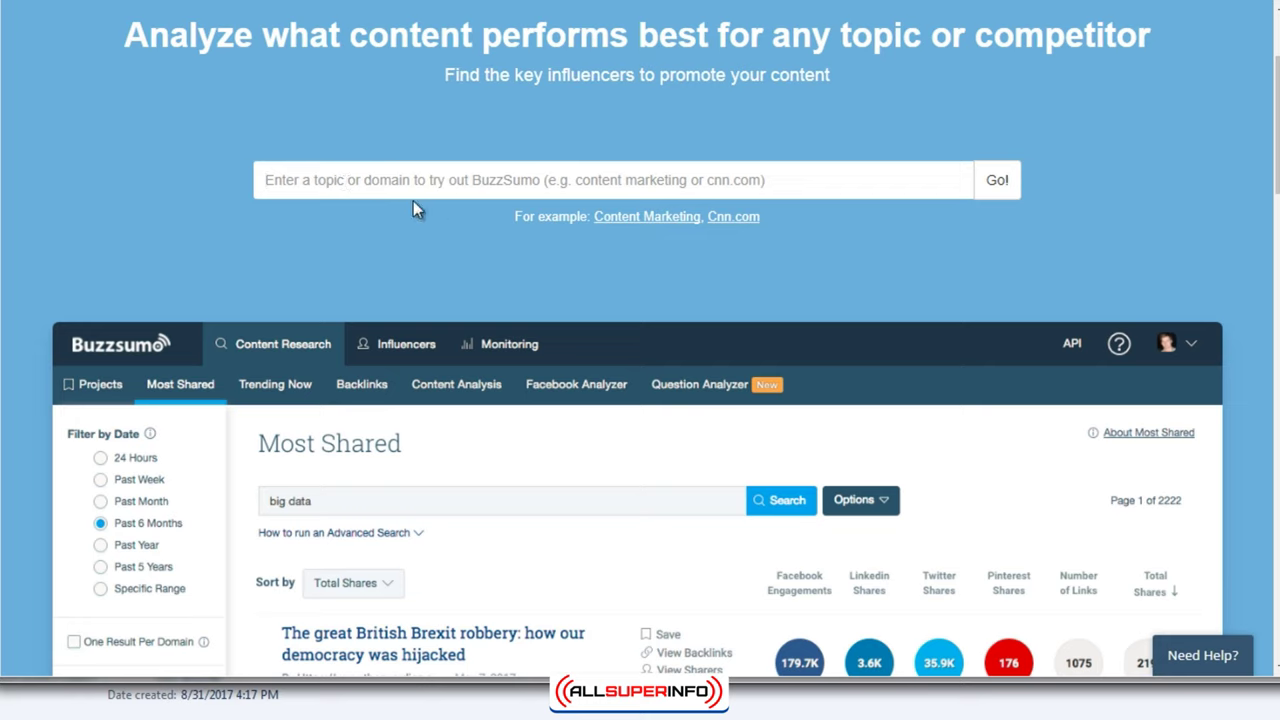
Search BuzzSumo's Most Shared content for 'scuba diving' over the past year.
{"action": "type", "text": "s"}
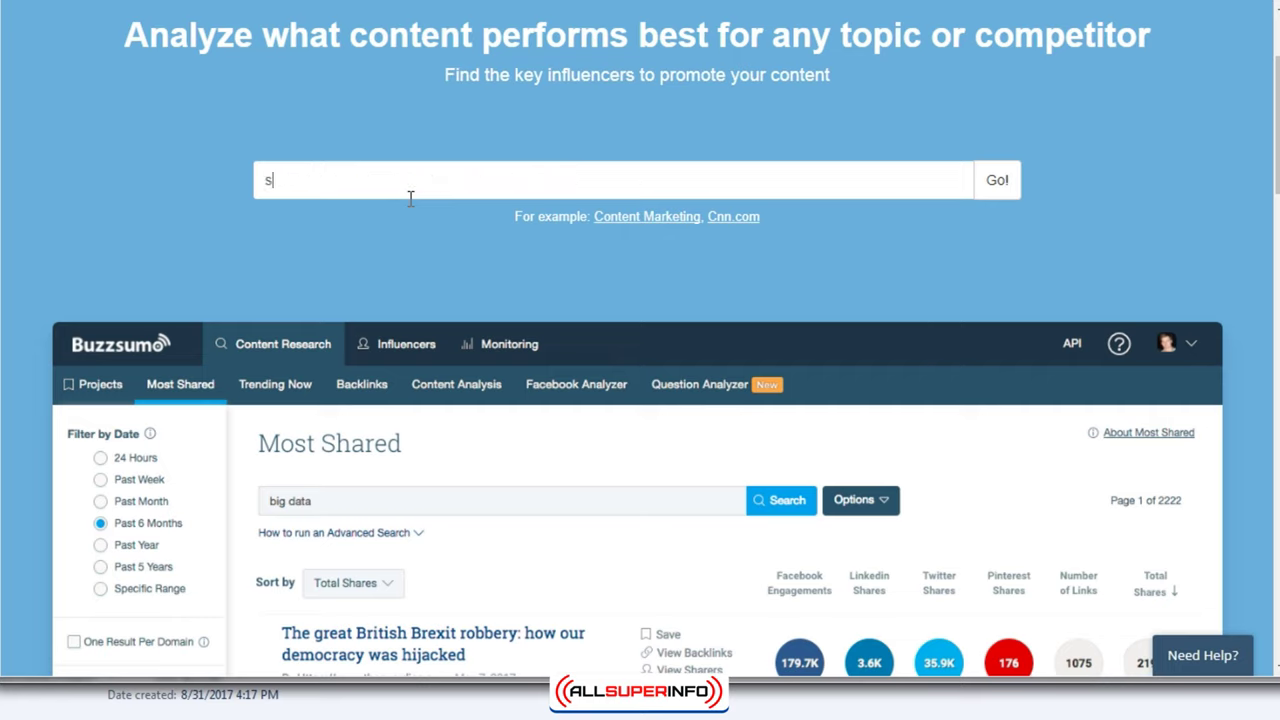
{"action": "type", "text": "cuba diving"}
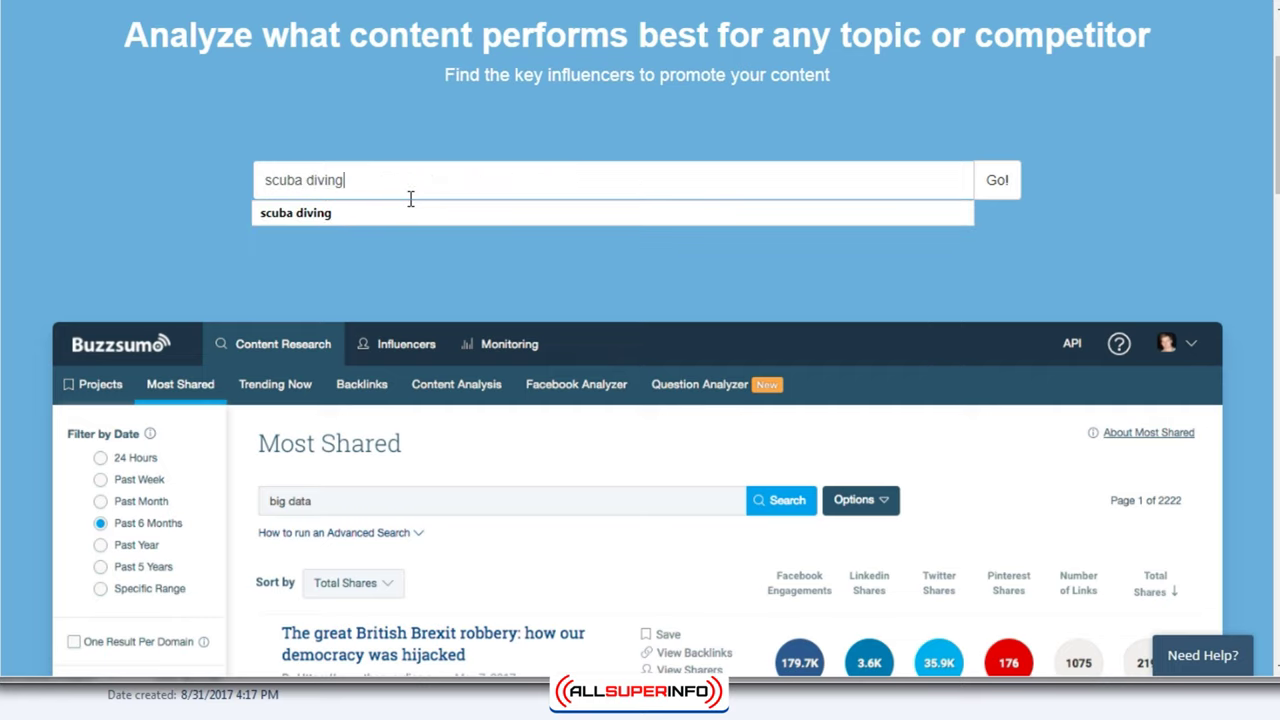
{"action": "key", "text": "Return"}
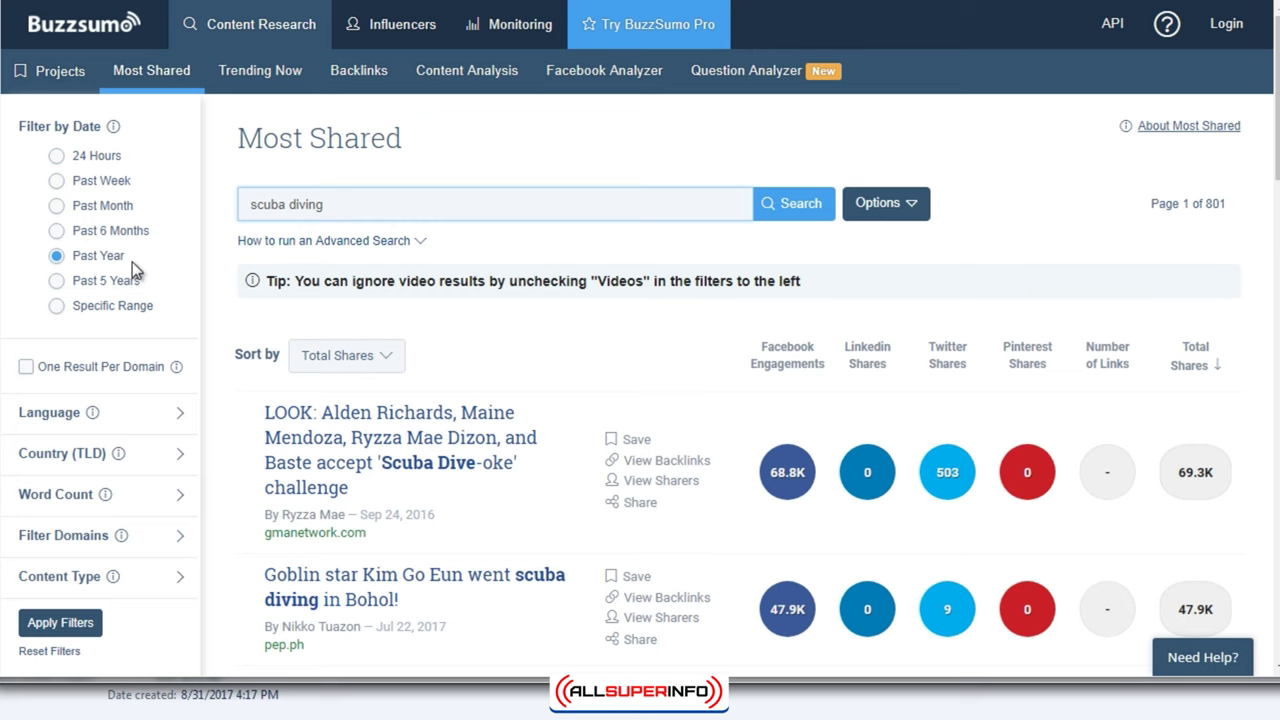
{"action": "left_click", "coordinate": [120, 290]}
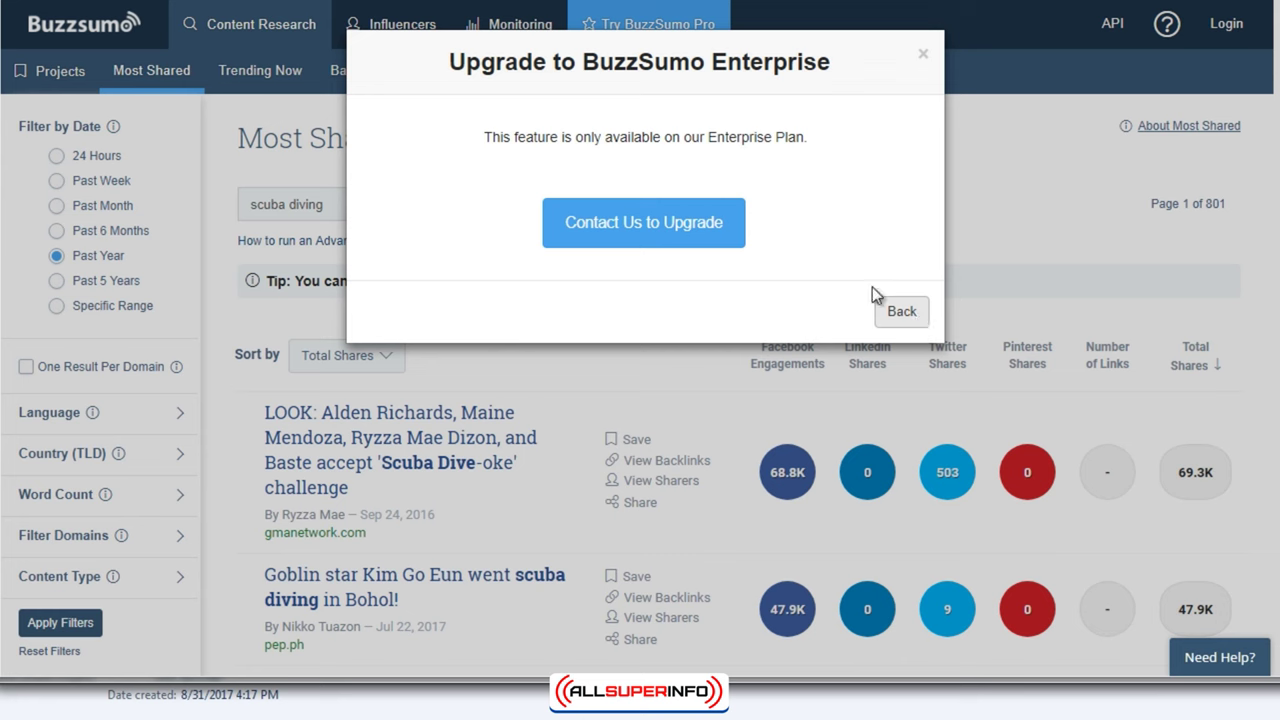
{"action": "left_click", "coordinate": [925, 57]}
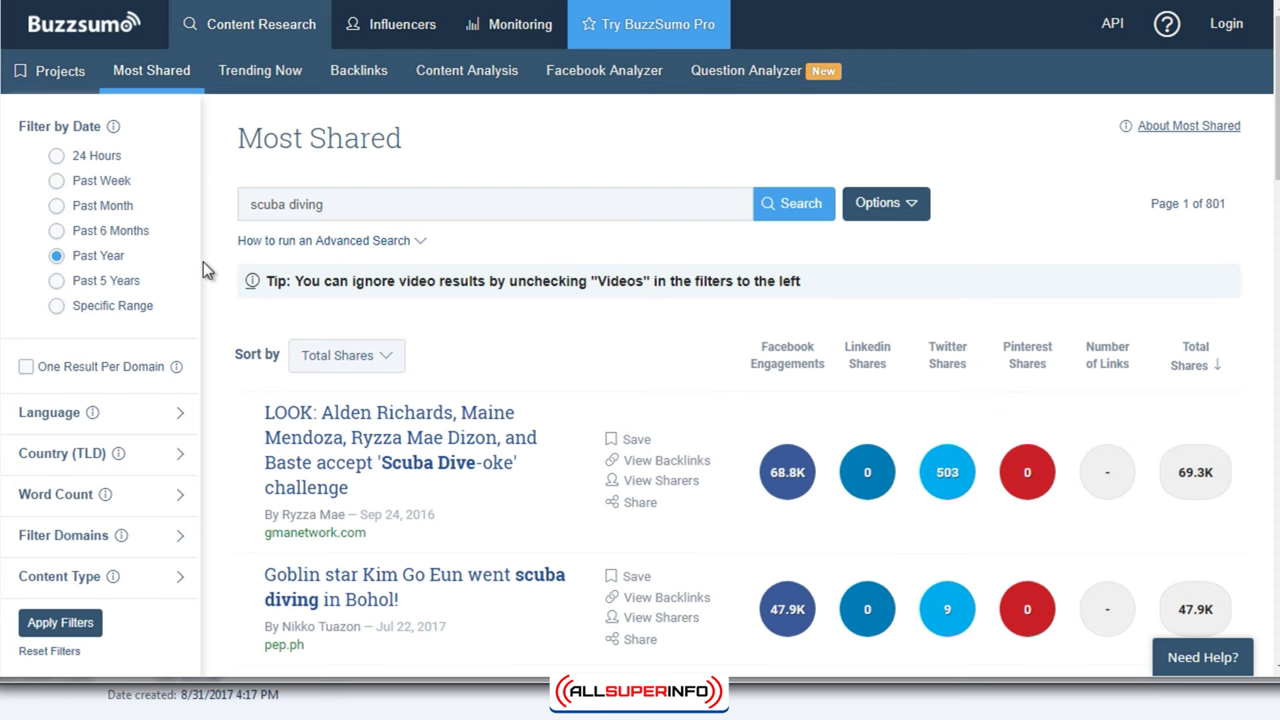
{"action": "scroll", "coordinate": [203, 261], "scroll_direction": "down", "scroll_amount": 2}
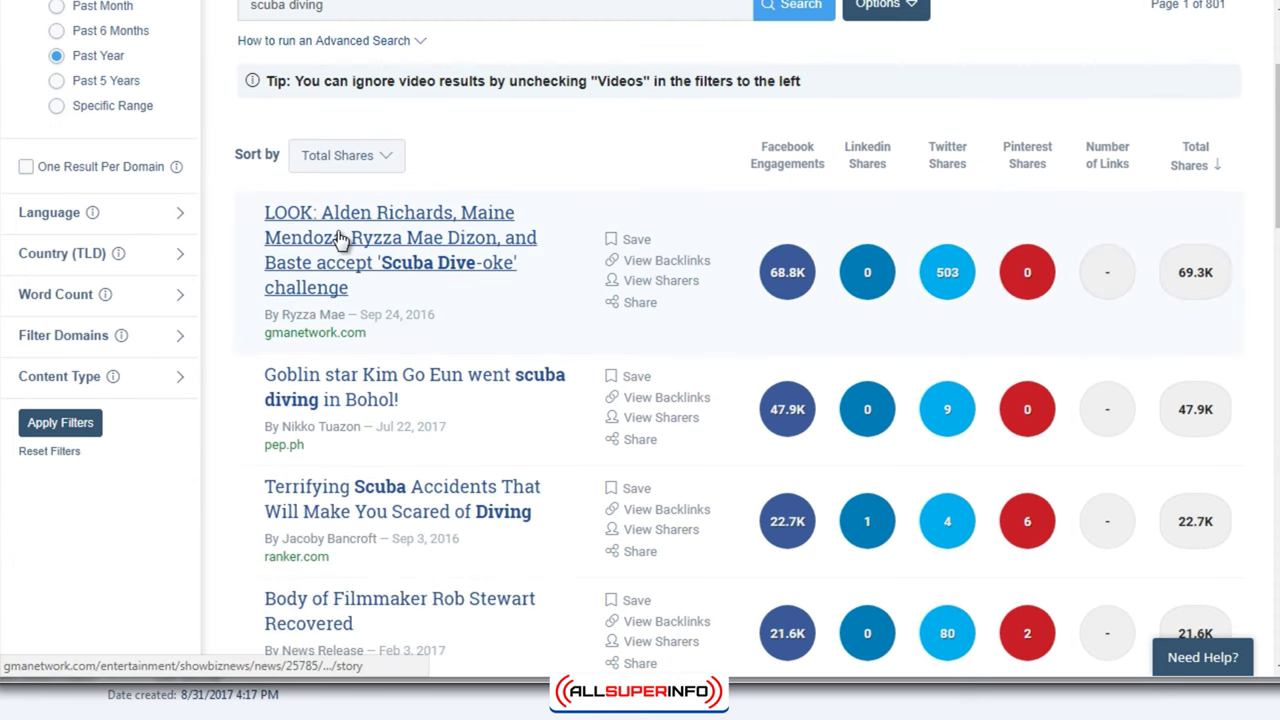
{"action": "scroll", "coordinate": [340, 238], "scroll_direction": "down", "scroll_amount": 1}
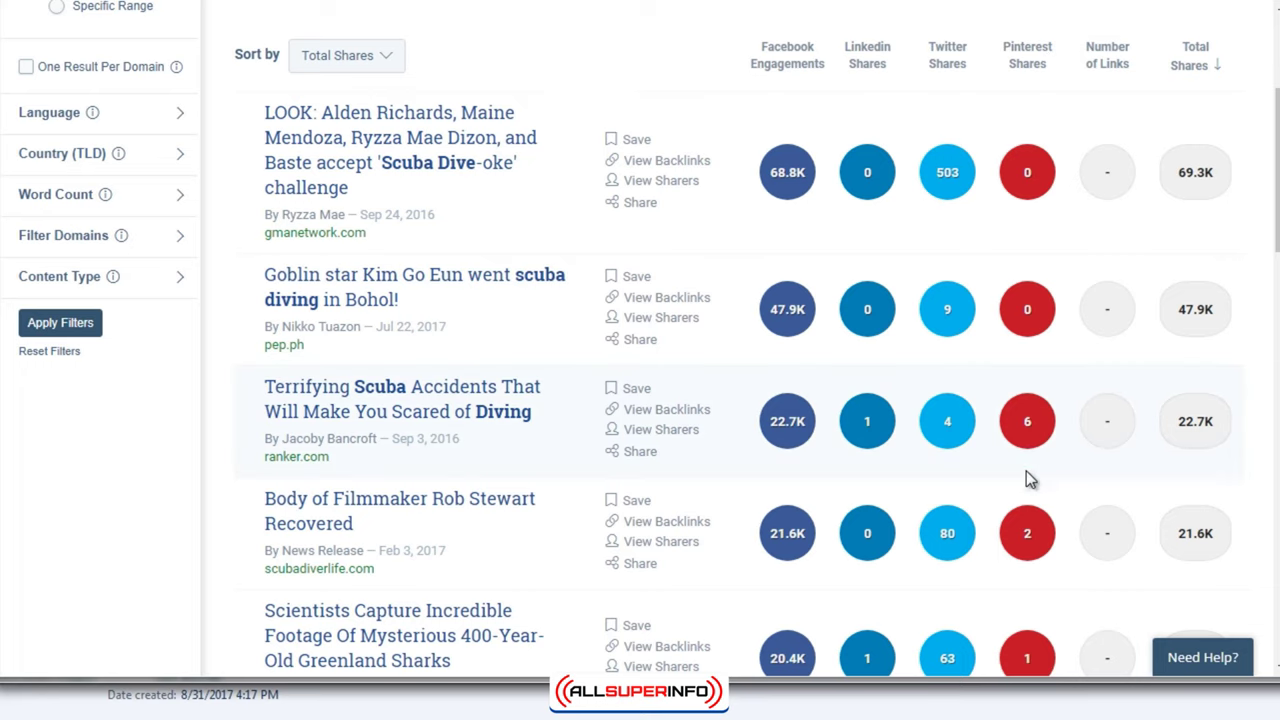
Sort the scuba diving results by Pinterest shares and browse the deepbluediving.org articles.
{"action": "left_click", "coordinate": [1033, 67]}
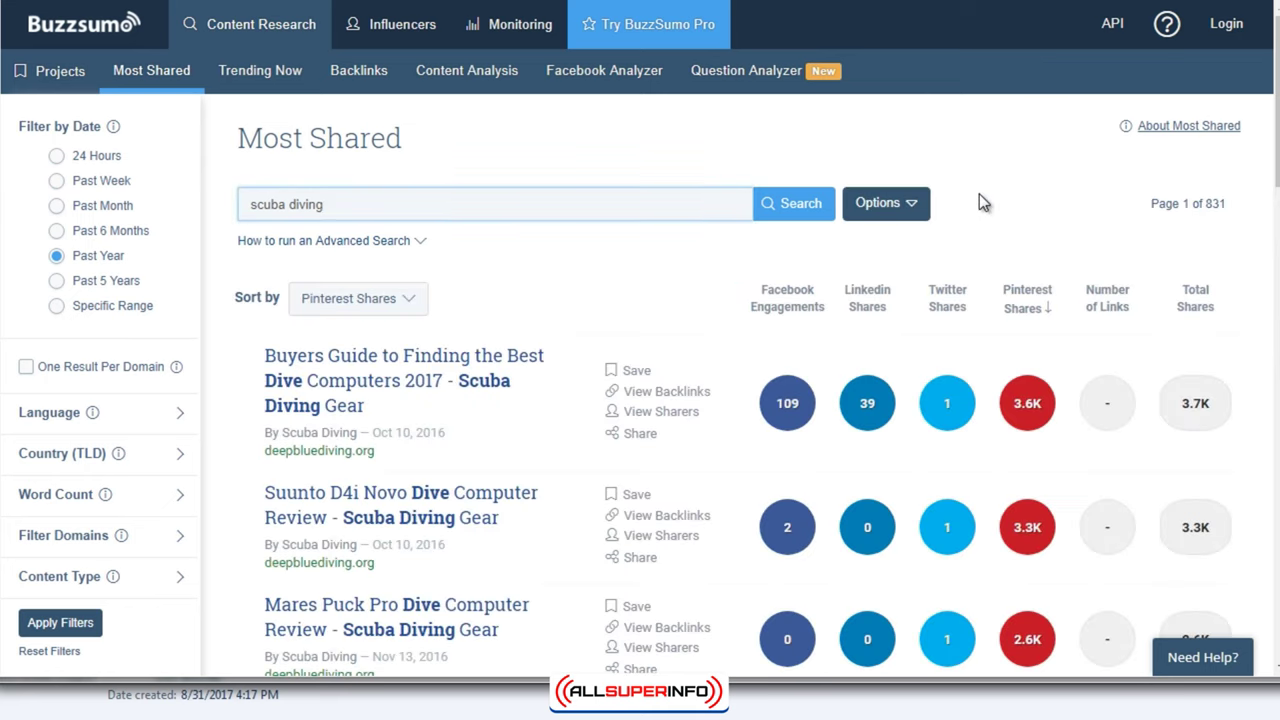
{"action": "scroll", "coordinate": [980, 200], "scroll_direction": "down", "scroll_amount": 3}
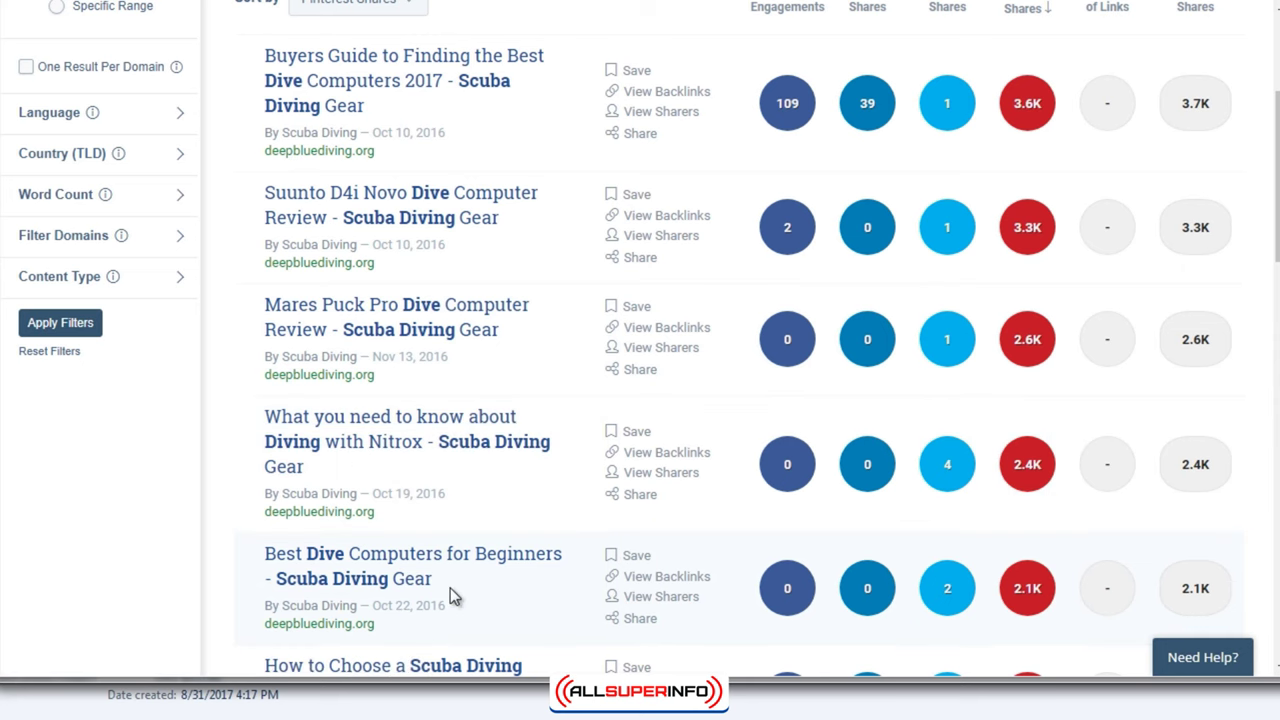
{"action": "scroll", "coordinate": [374, 418], "scroll_direction": "down", "scroll_amount": 3}
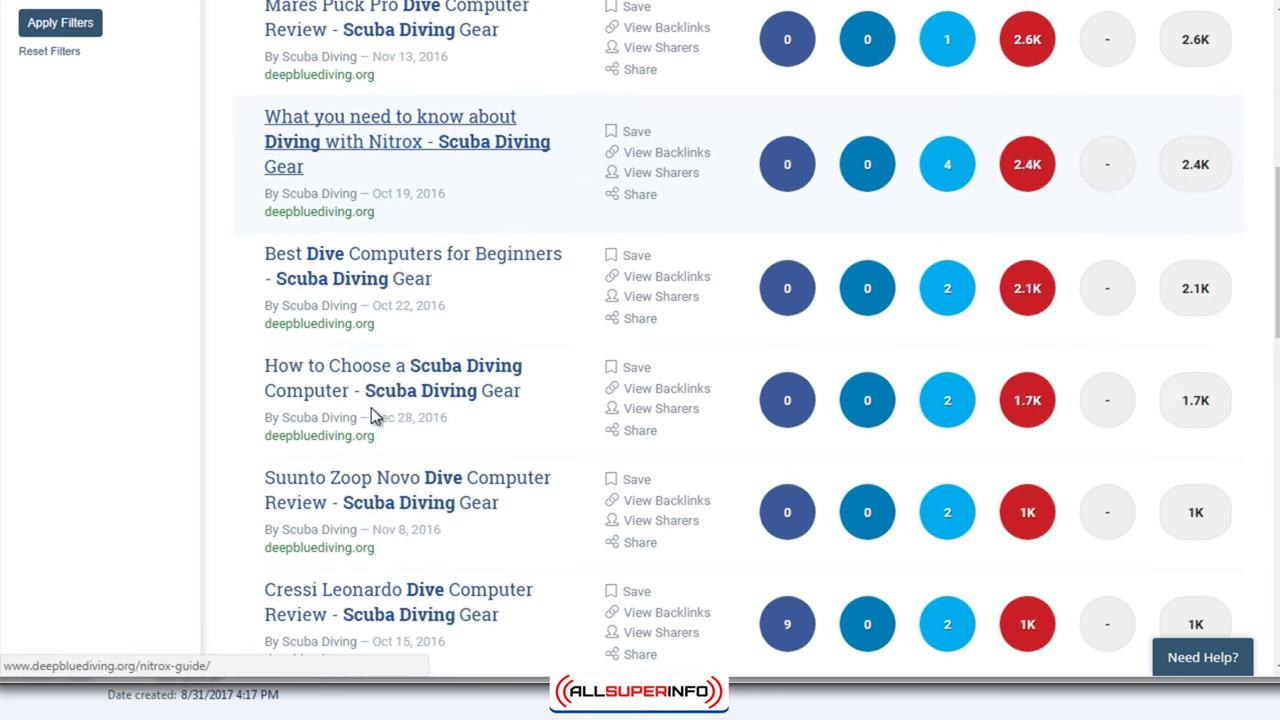
{"action": "scroll", "coordinate": [378, 380], "scroll_direction": "down", "scroll_amount": 2}
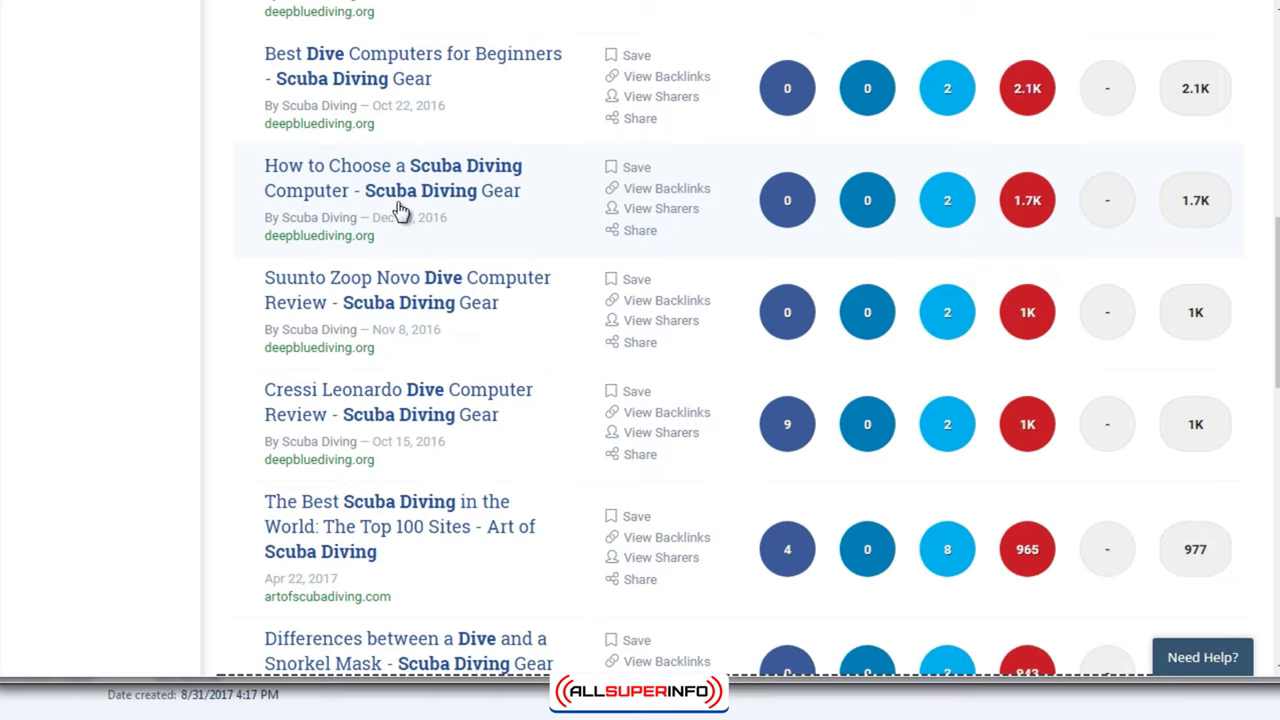
{"action": "scroll", "coordinate": [400, 205], "scroll_direction": "down", "scroll_amount": 1}
Open the 'Differences between a Dive and a Snorkel Mask' article.
{"action": "scroll", "coordinate": [400, 205], "scroll_direction": "down", "scroll_amount": 1}
{"action": "scroll", "coordinate": [402, 211], "scroll_direction": "up", "scroll_amount": 3}
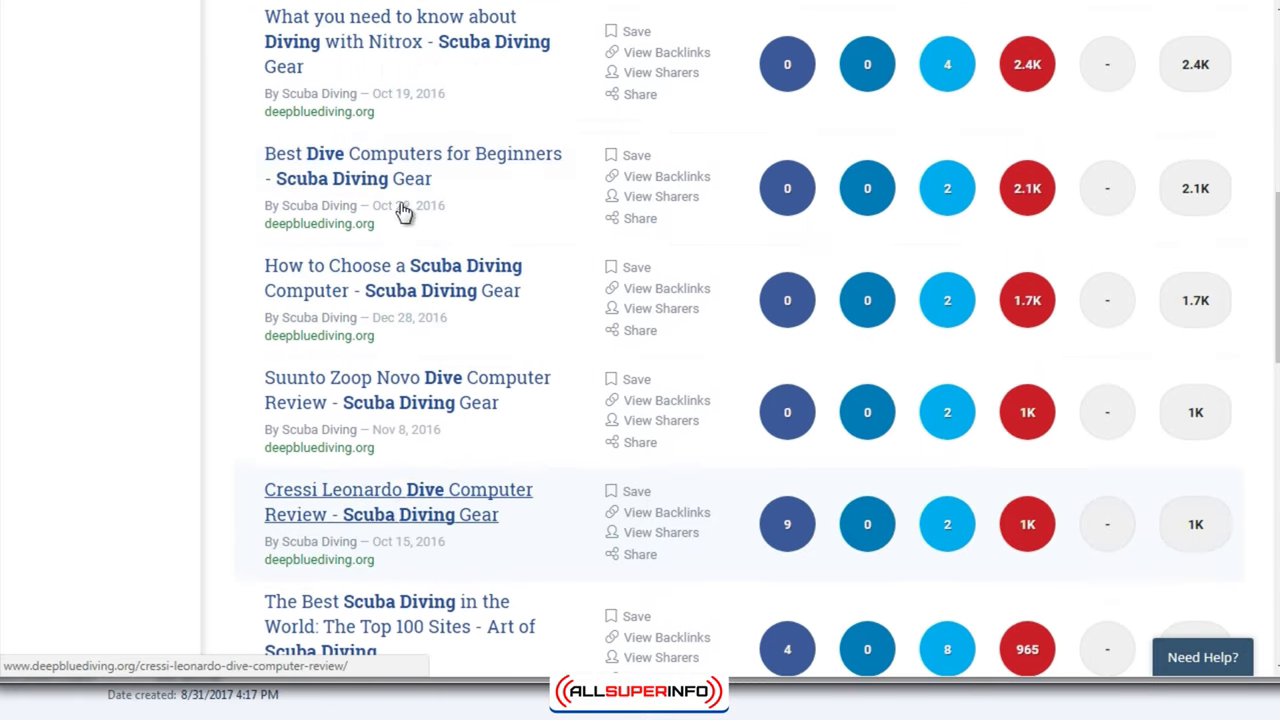
{"action": "scroll", "coordinate": [402, 211], "scroll_direction": "down", "scroll_amount": 3}
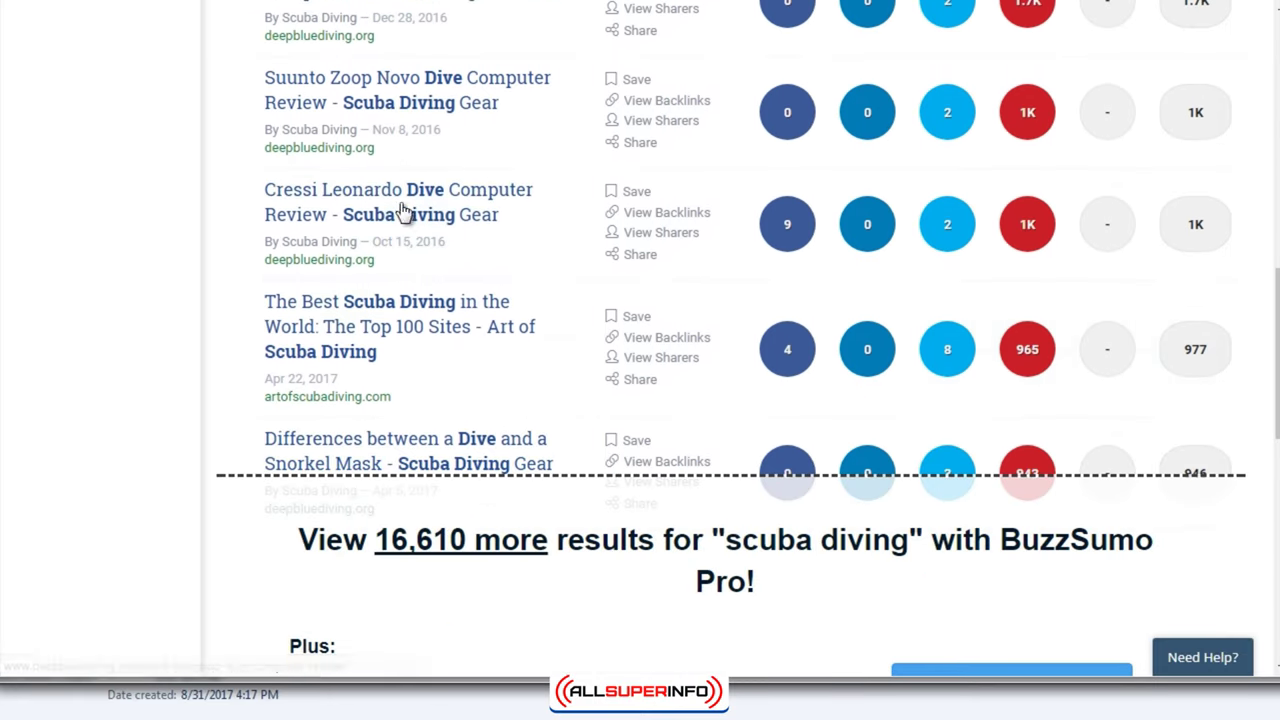
{"action": "left_click", "coordinate": [446, 462]}
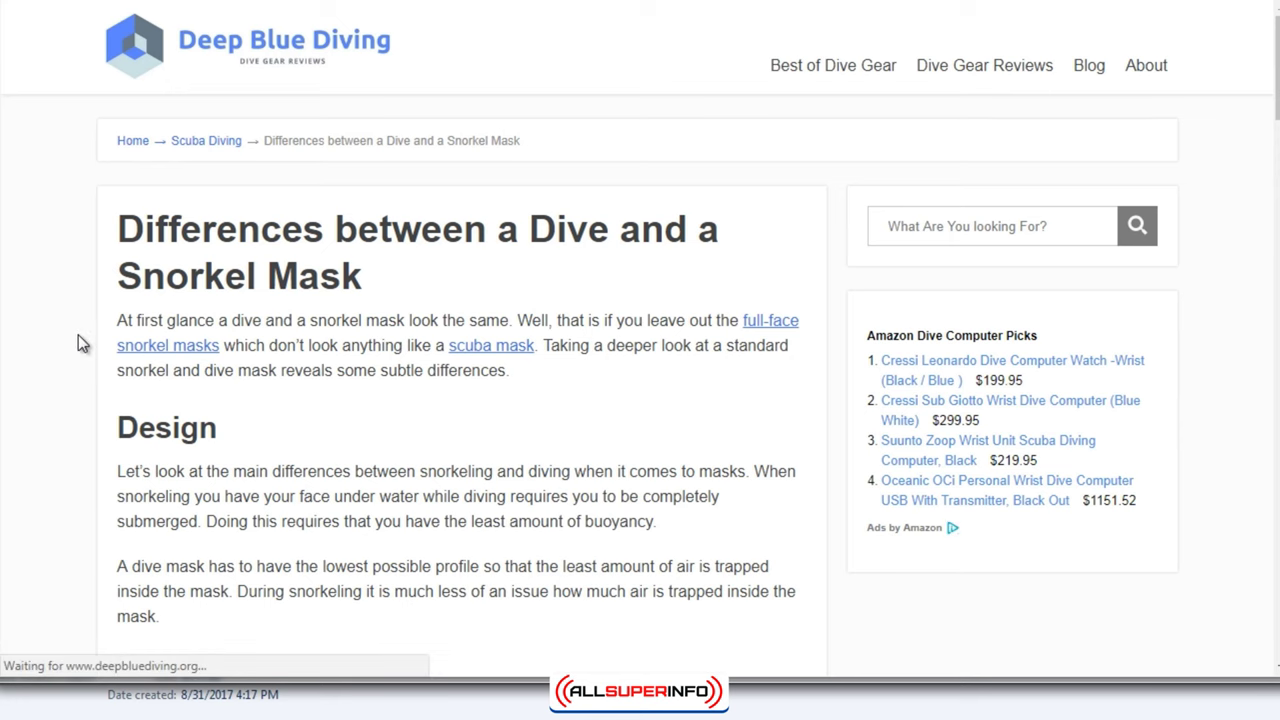
Read the Deep Blue Diving dive-vs-snorkel mask article down to Related Posts and back.
{"action": "scroll", "coordinate": [78, 342], "scroll_direction": "down", "scroll_amount": 6}
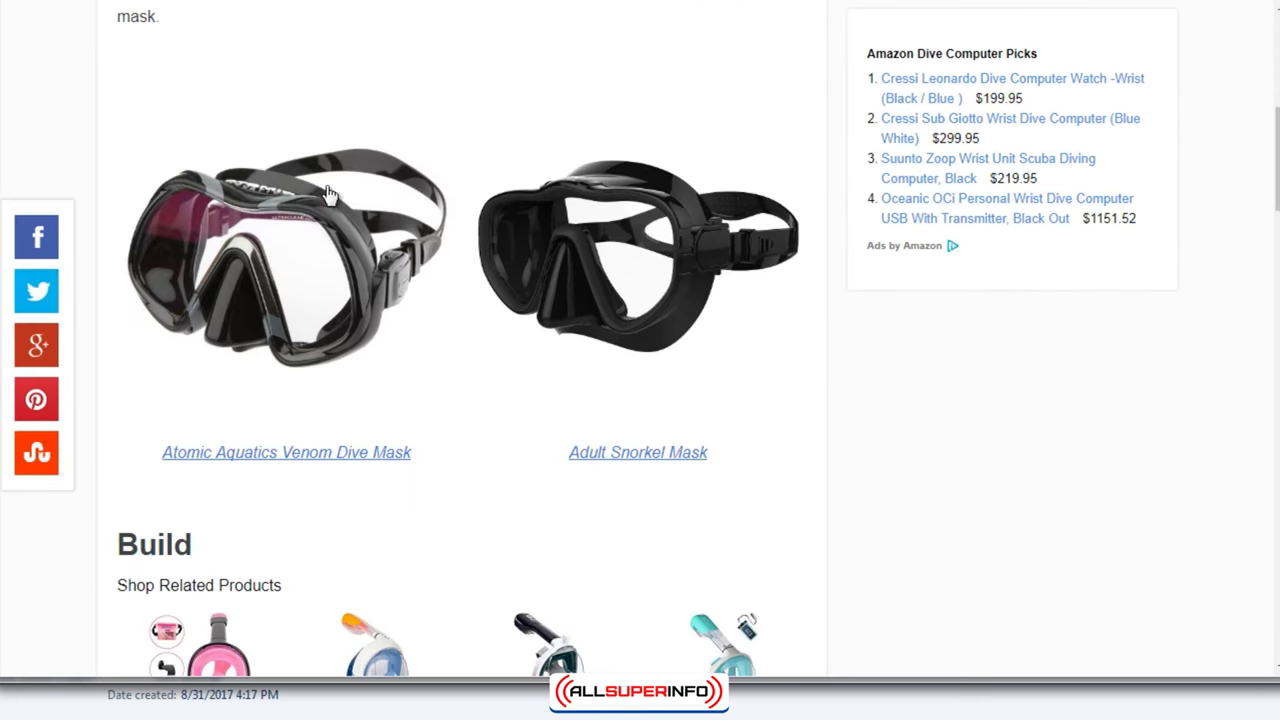
{"action": "scroll", "coordinate": [474, 337], "scroll_direction": "down", "scroll_amount": 3}
{"action": "scroll", "coordinate": [474, 337], "scroll_direction": "down", "scroll_amount": 3}
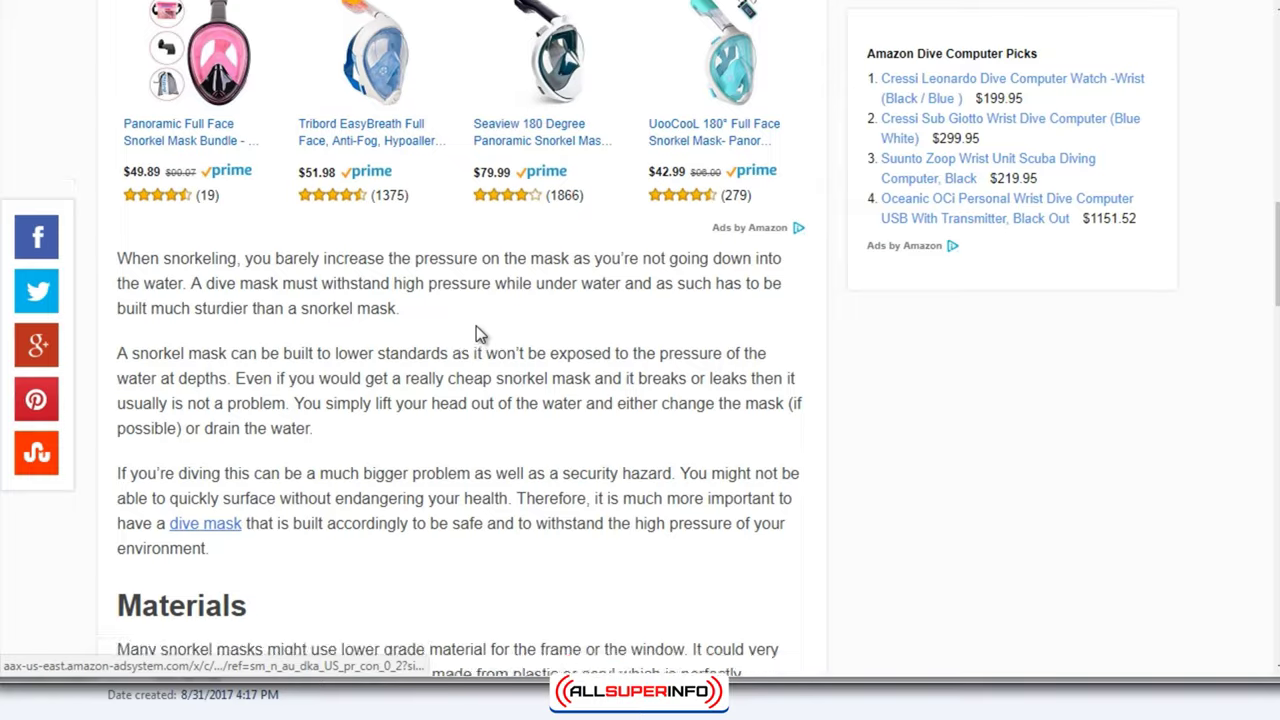
{"action": "scroll", "coordinate": [476, 333], "scroll_direction": "down", "scroll_amount": 14}
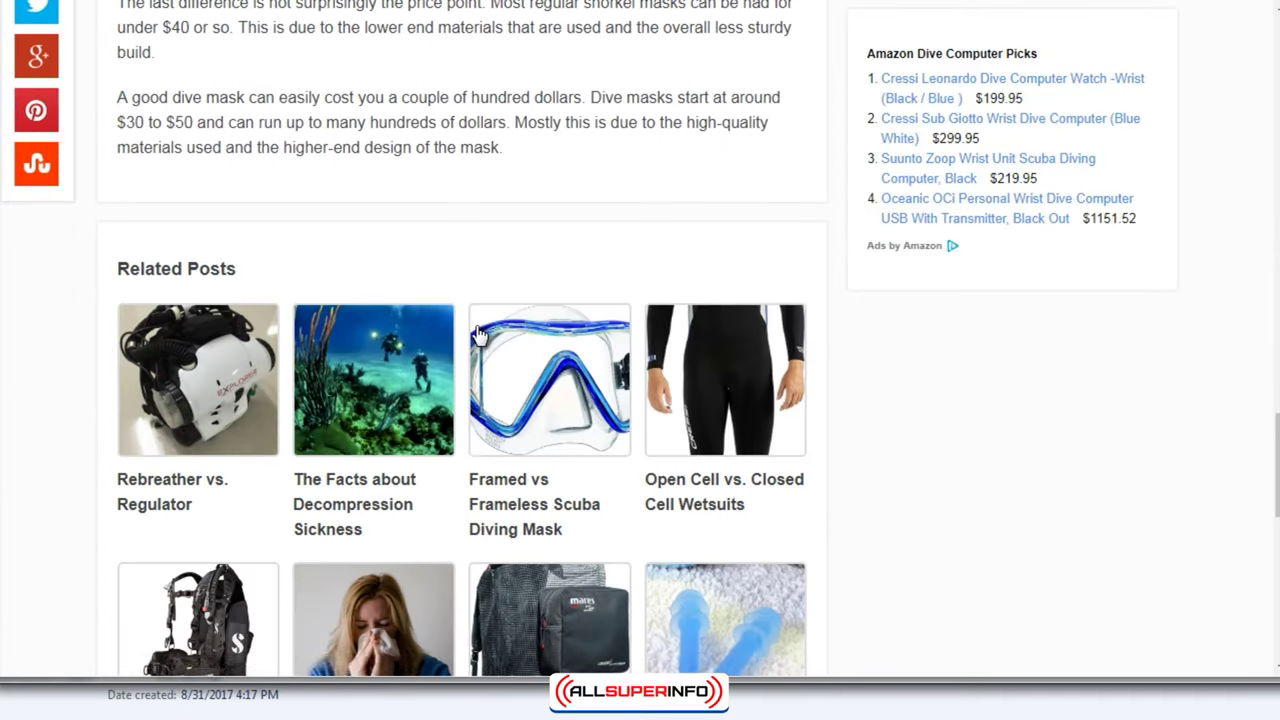
{"action": "scroll", "coordinate": [478, 333], "scroll_direction": "up", "scroll_amount": 12}
{"action": "scroll", "coordinate": [476, 333], "scroll_direction": "up", "scroll_amount": 12}
{"action": "scroll", "coordinate": [478, 333], "scroll_direction": "up", "scroll_amount": 5}
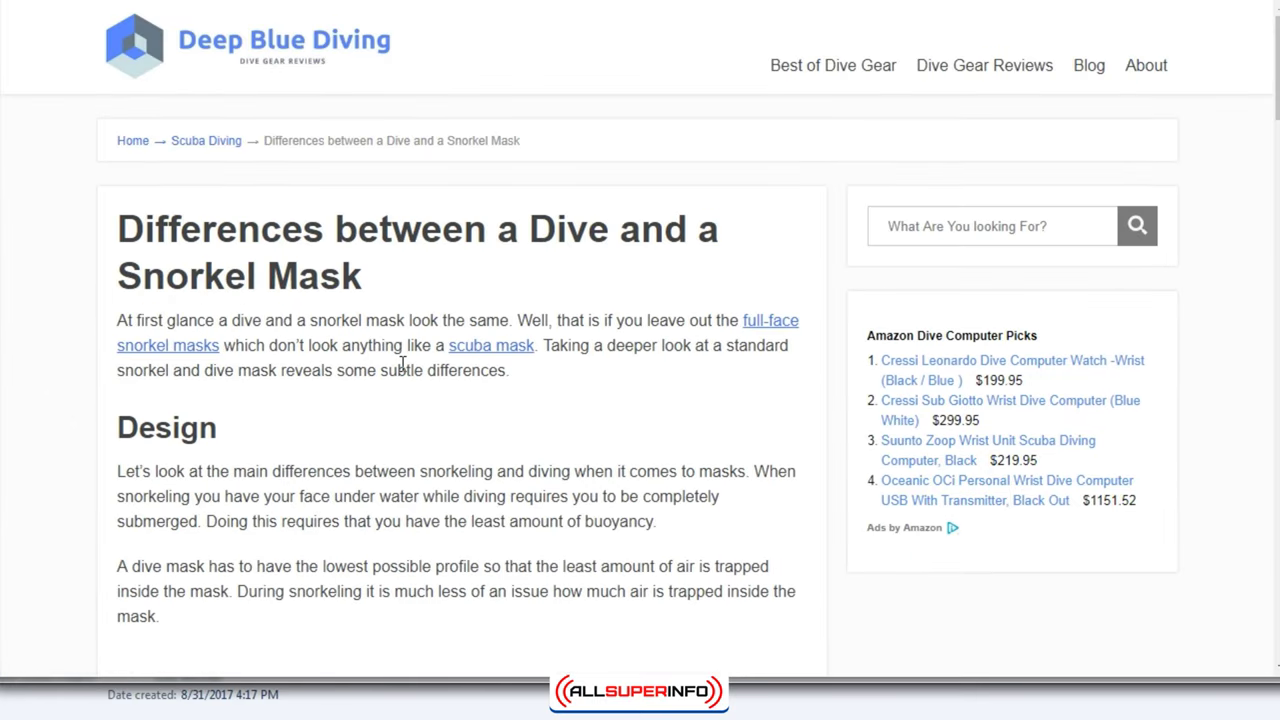
{"action": "scroll", "coordinate": [403, 365], "scroll_direction": "down", "scroll_amount": 6}
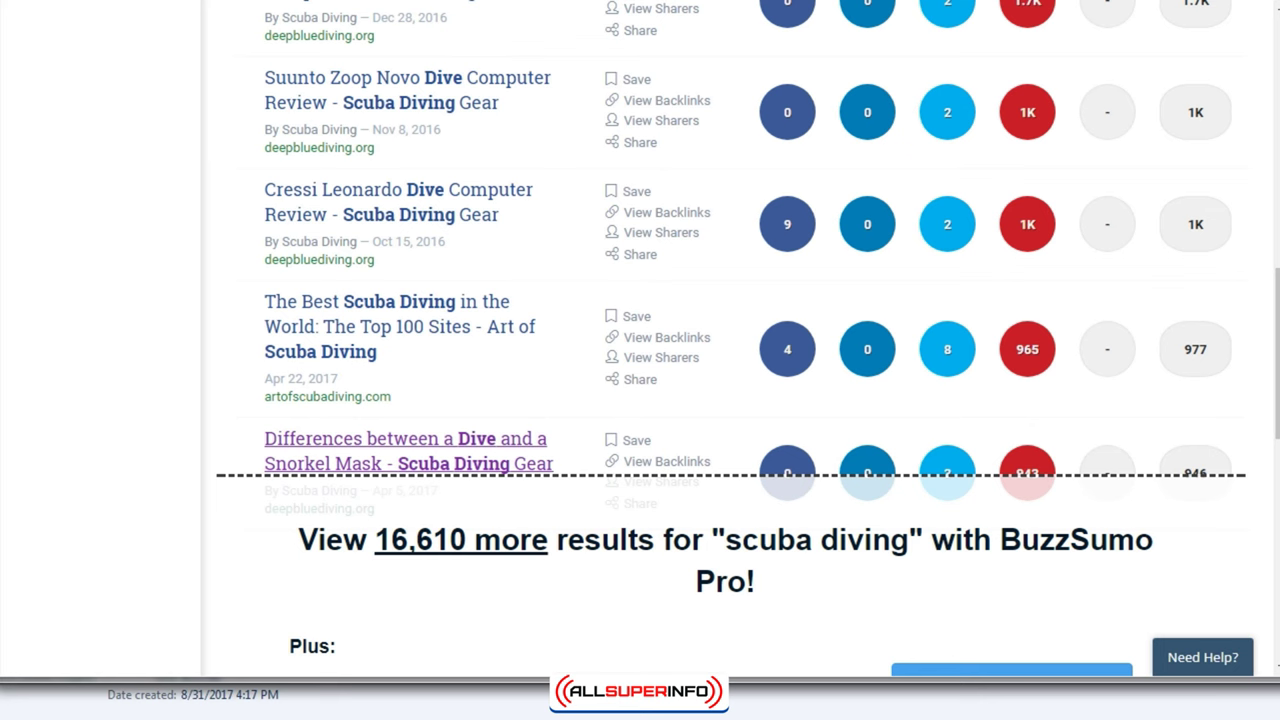
Scroll the BuzzSumo Pinterest-sorted results back to the top.
{"action": "scroll", "coordinate": [850, 130], "scroll_direction": "up", "scroll_amount": 8}
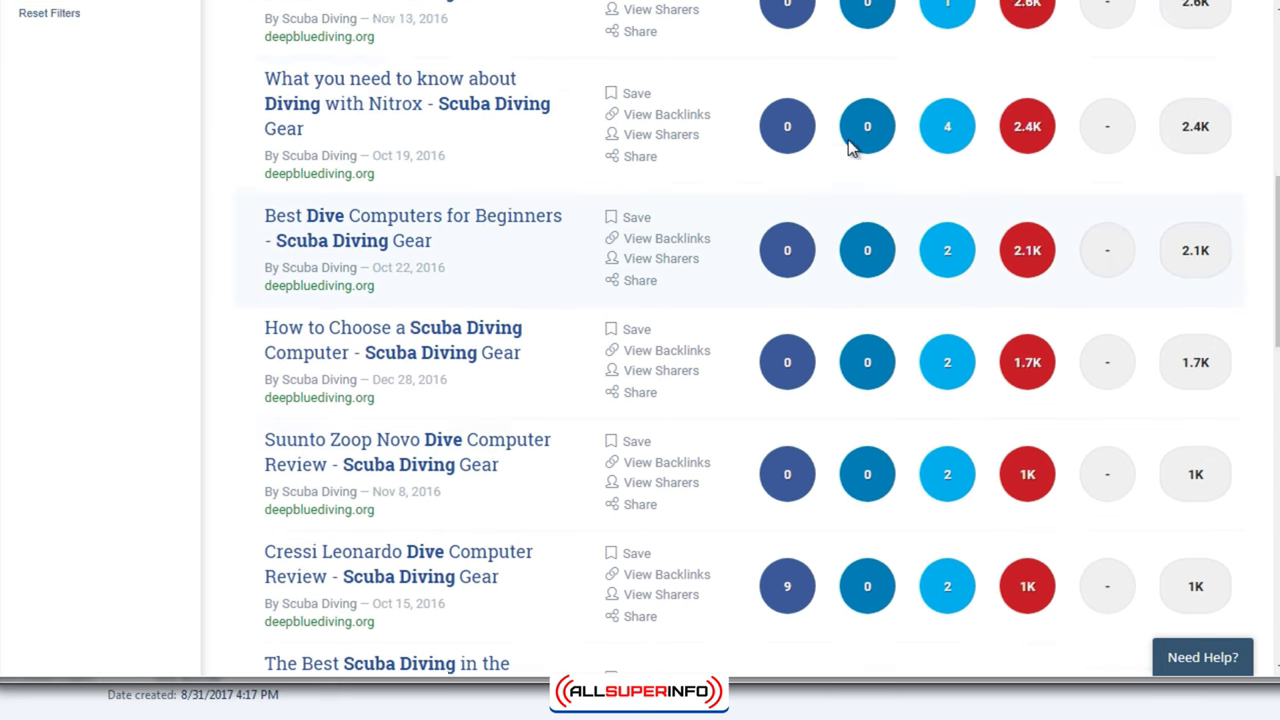
{"action": "scroll", "coordinate": [848, 139], "scroll_direction": "up", "scroll_amount": 3}
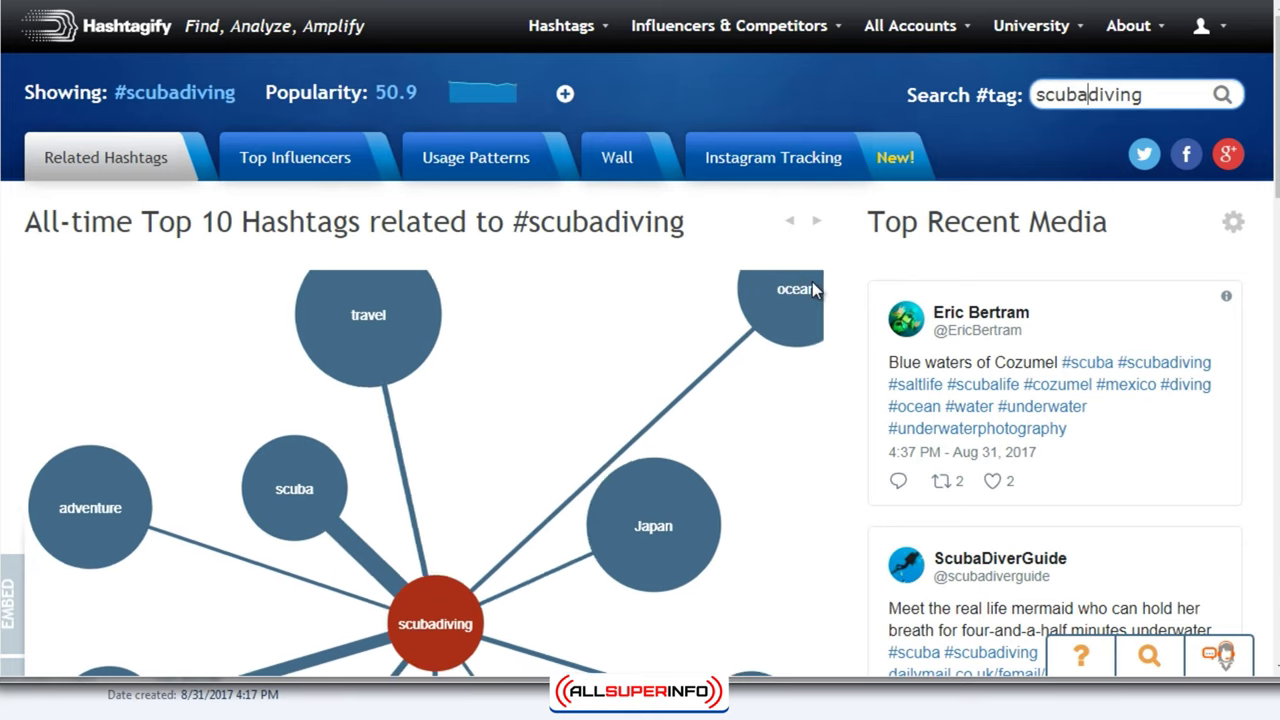
Check the popularity of #scubadiving's related hashtags like travel, scuba, ocean and Japan.
{"action": "scroll", "coordinate": [812, 282], "scroll_direction": "down", "scroll_amount": 1}
{"action": "scroll", "coordinate": [812, 281], "scroll_direction": "down", "scroll_amount": 1}
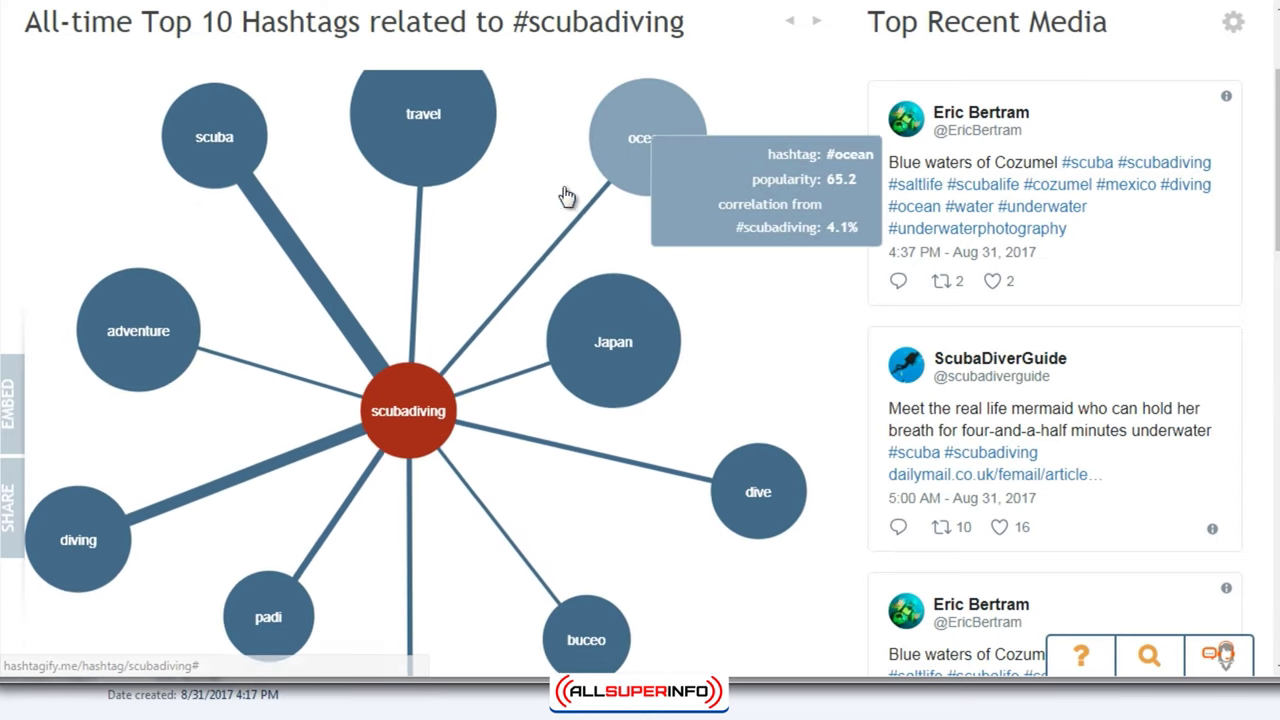
{"action": "mouse_move", "coordinate": [444, 137]}
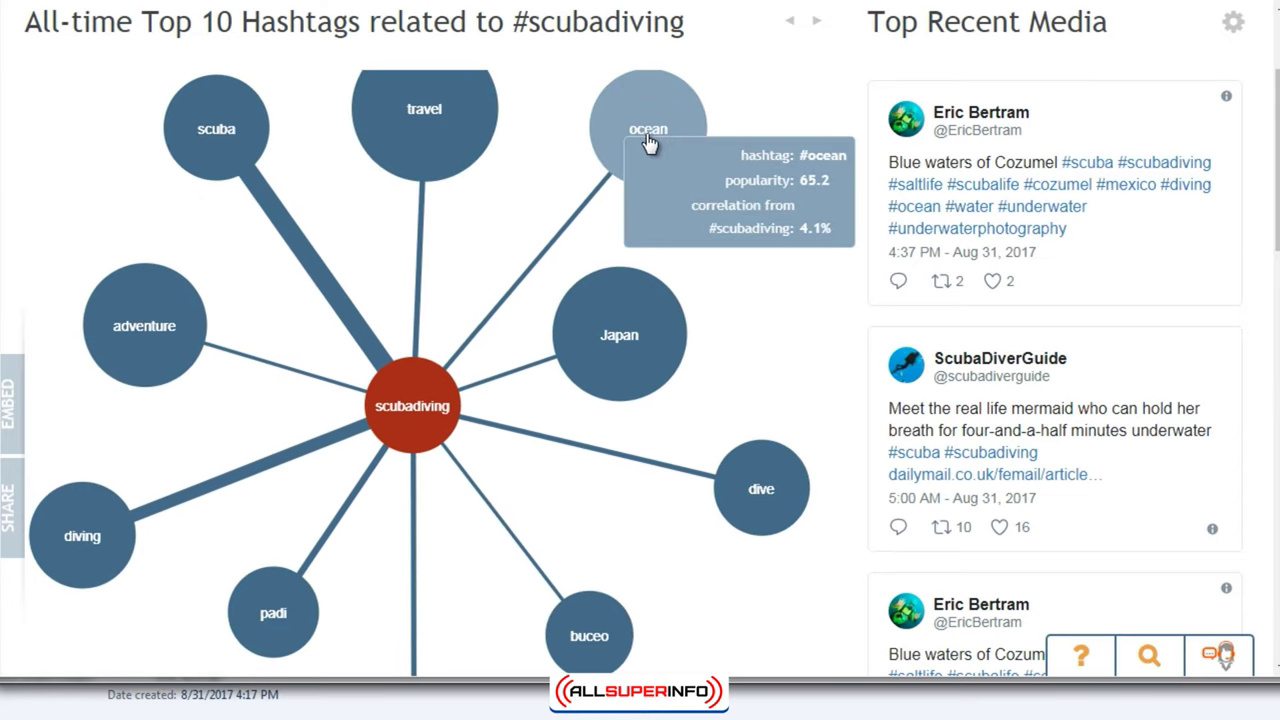
{"action": "mouse_move", "coordinate": [203, 352]}
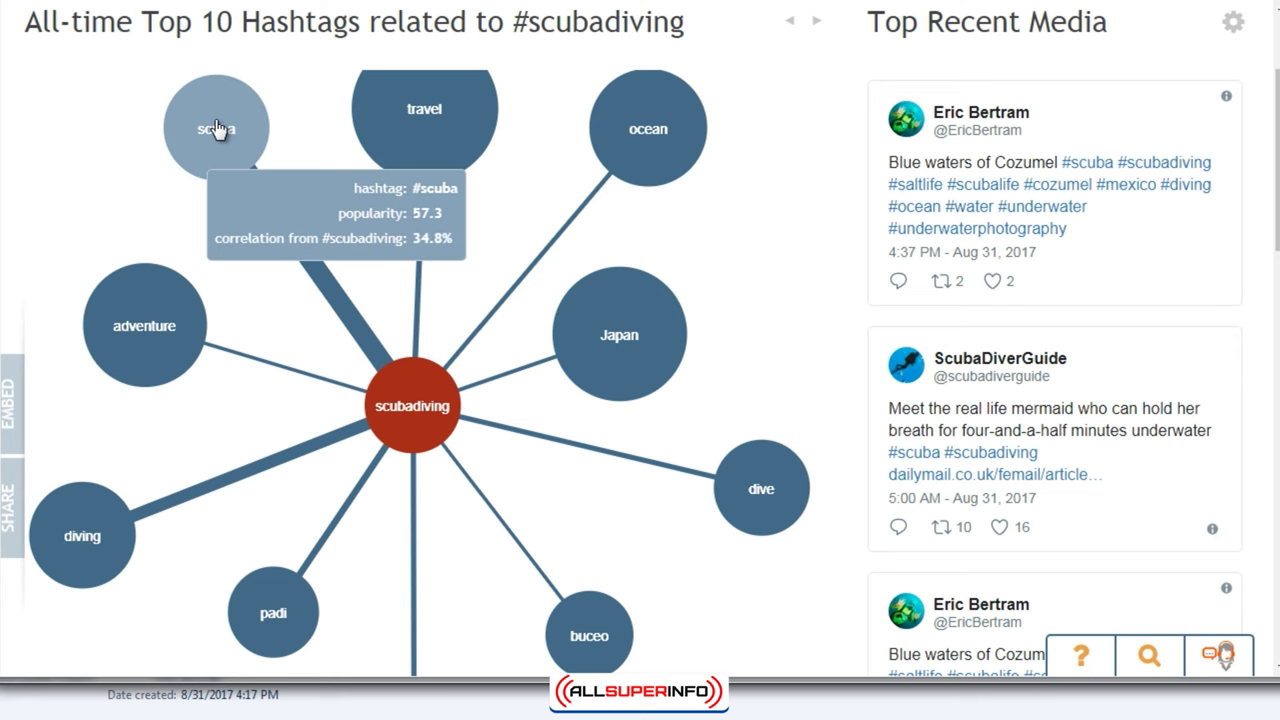
{"action": "scroll", "coordinate": [204, 464], "scroll_direction": "down", "scroll_amount": 1}
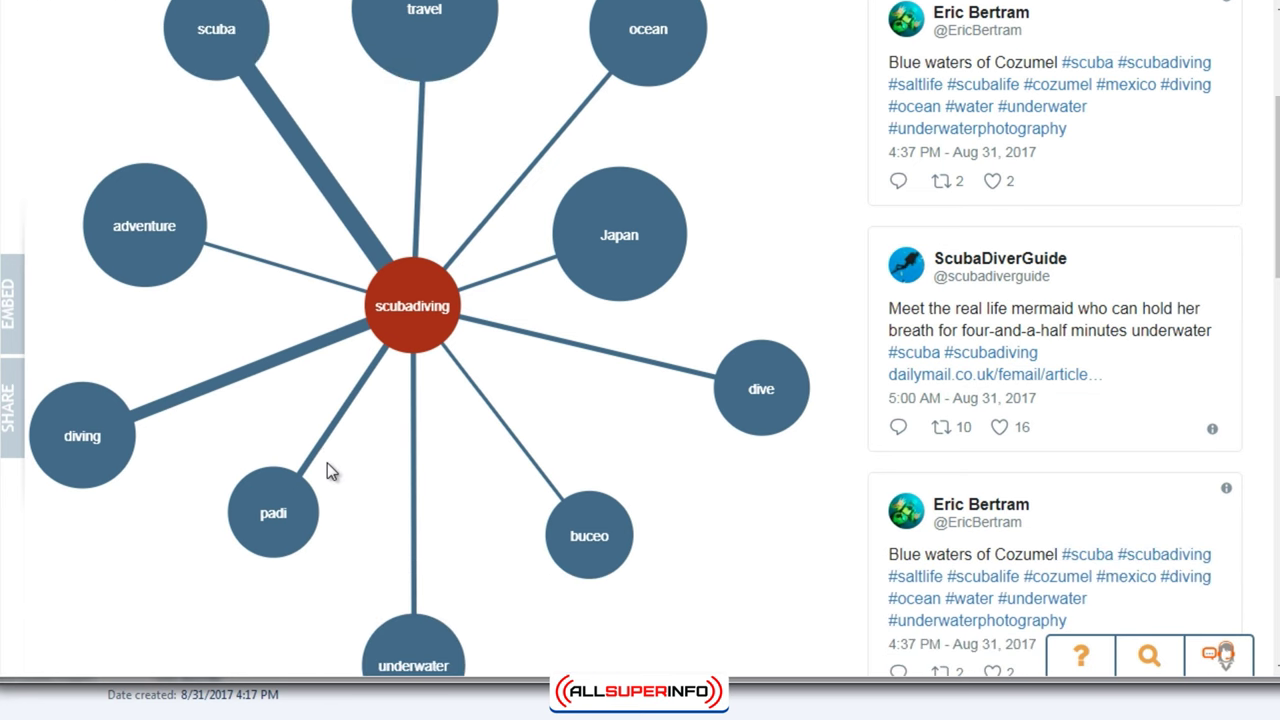
{"action": "scroll", "coordinate": [327, 462], "scroll_direction": "down", "scroll_amount": 2}
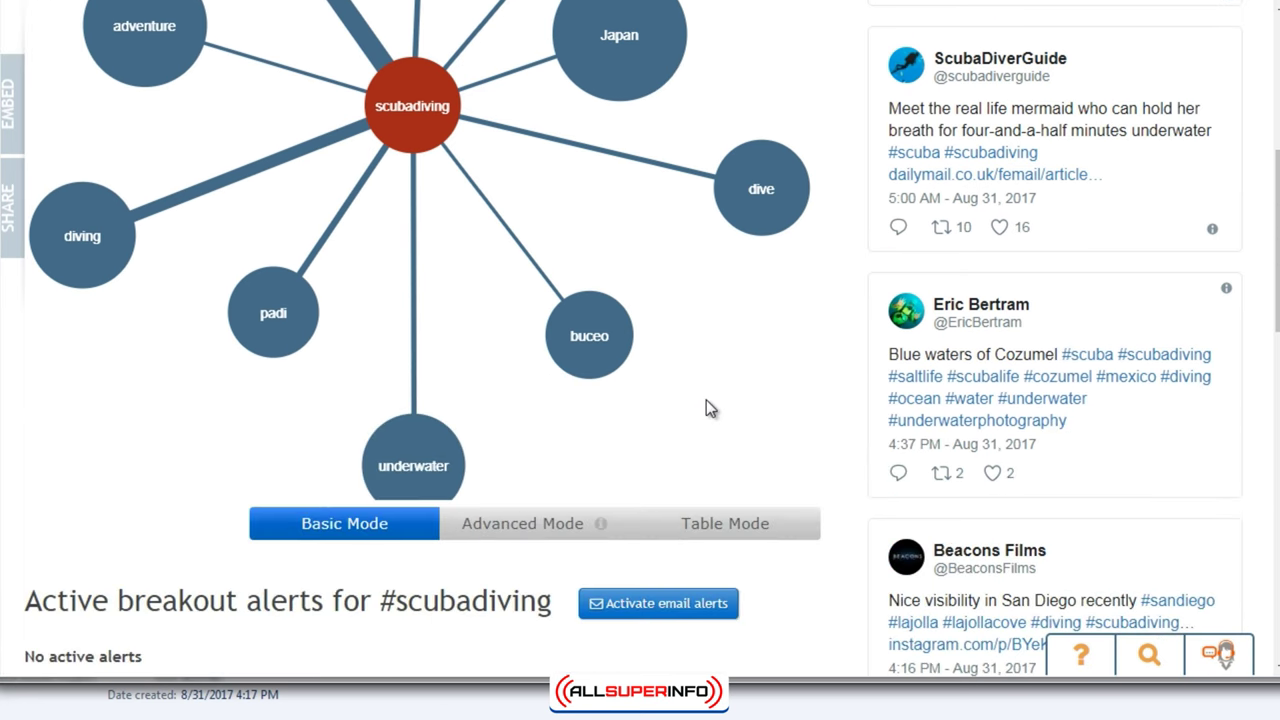
{"action": "scroll", "coordinate": [696, 444], "scroll_direction": "up", "scroll_amount": 3}
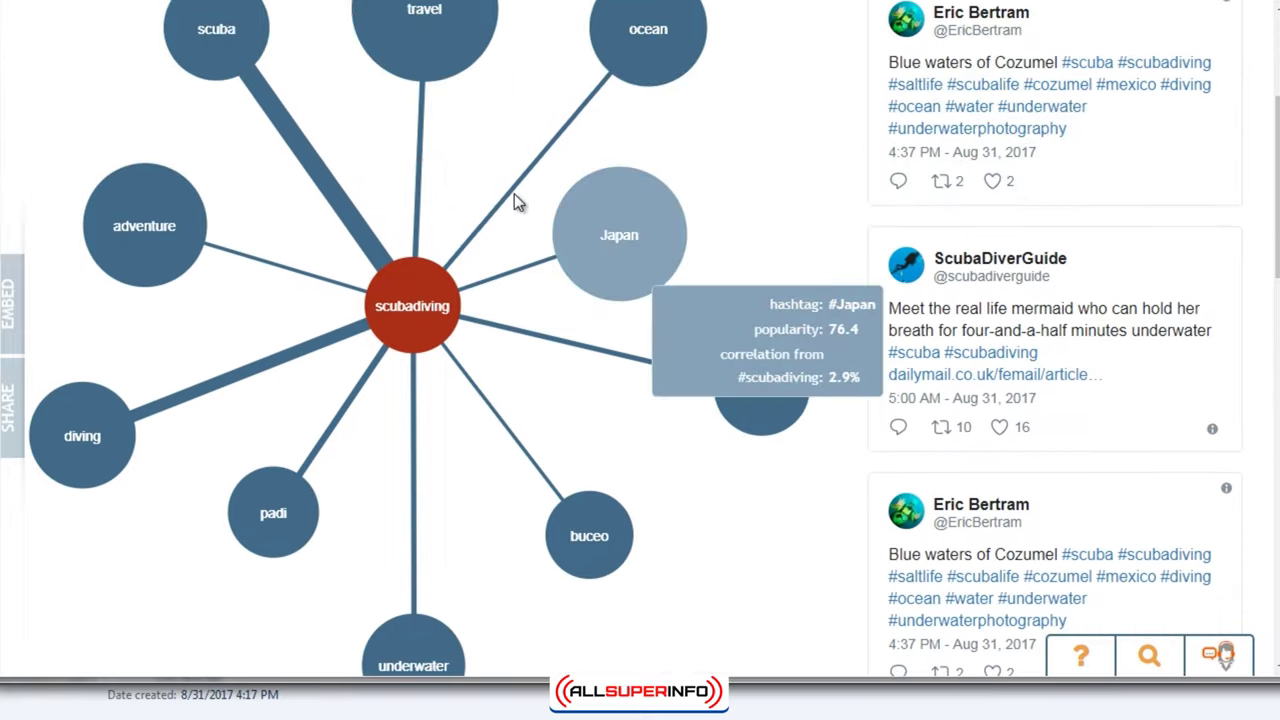
{"action": "scroll", "coordinate": [828, 308], "scroll_direction": "up", "scroll_amount": 1}
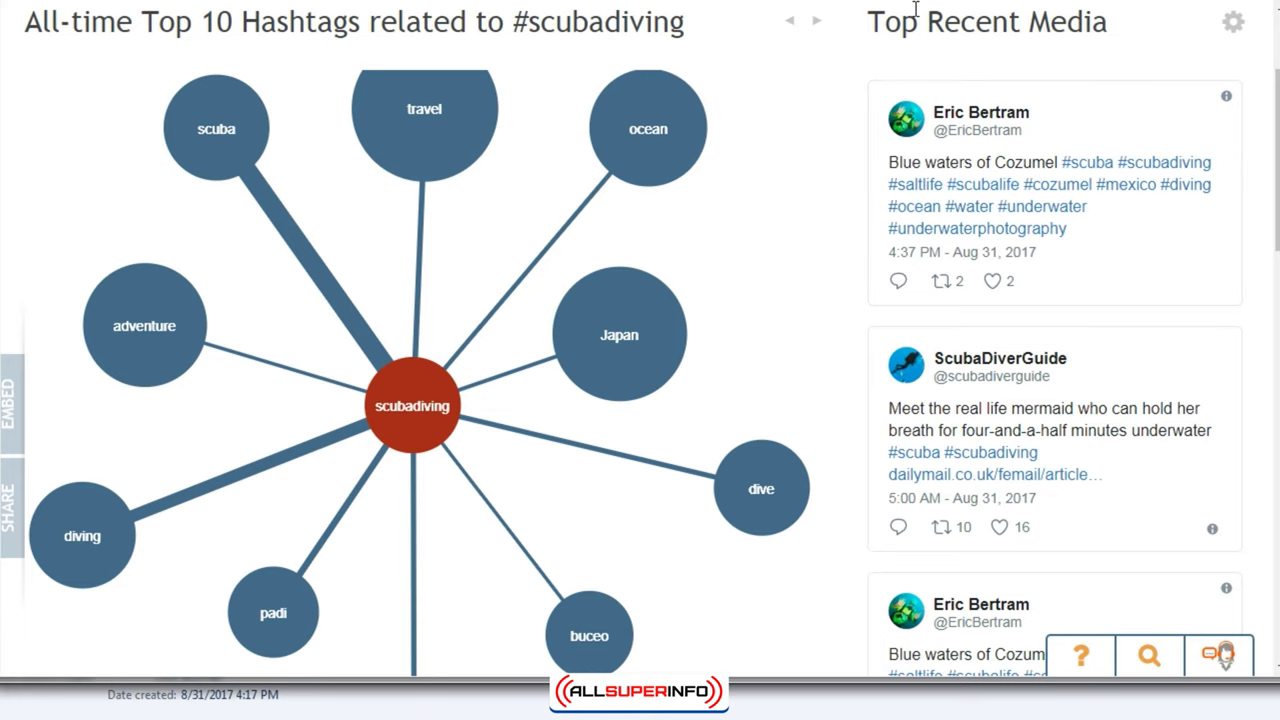
Follow the #scuba hashtag link in the mermaid tweet.
{"action": "scroll", "coordinate": [864, 402], "scroll_direction": "down", "scroll_amount": 2}
{"action": "scroll", "coordinate": [864, 402], "scroll_direction": "down", "scroll_amount": 1}
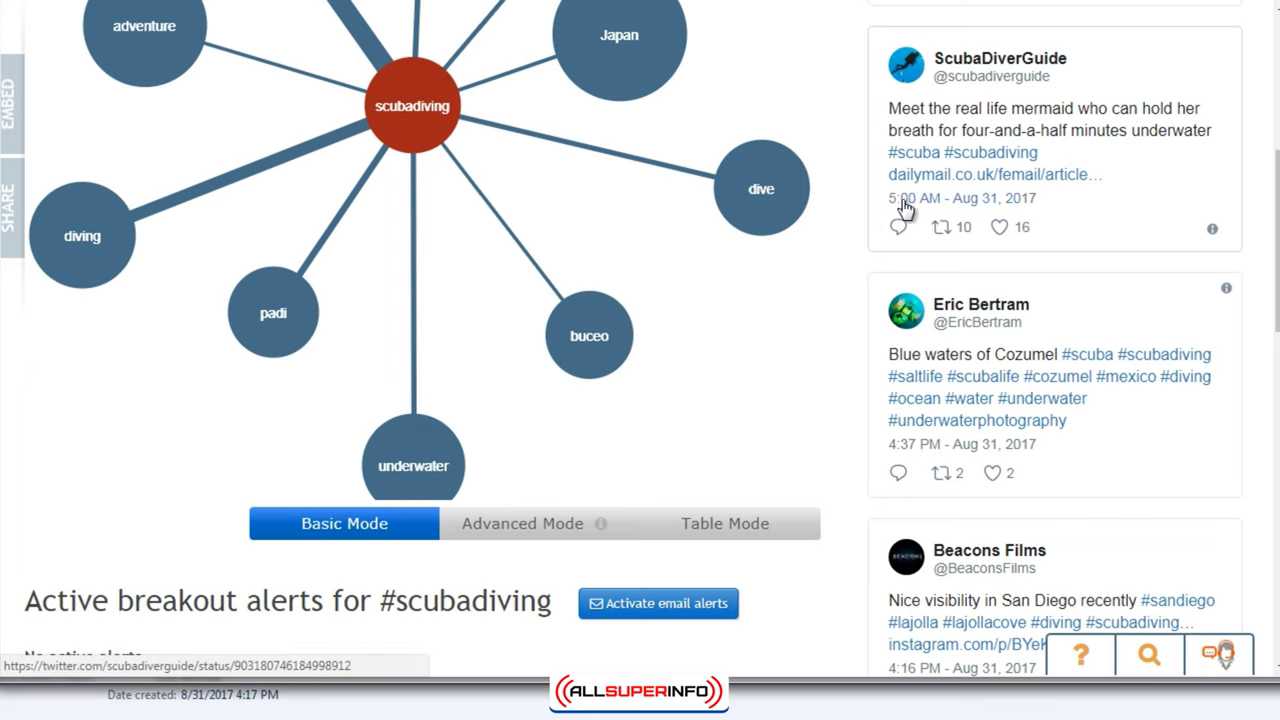
{"action": "scroll", "coordinate": [857, 238], "scroll_direction": "down", "scroll_amount": 1}
{"action": "scroll", "coordinate": [856, 231], "scroll_direction": "down", "scroll_amount": 3}
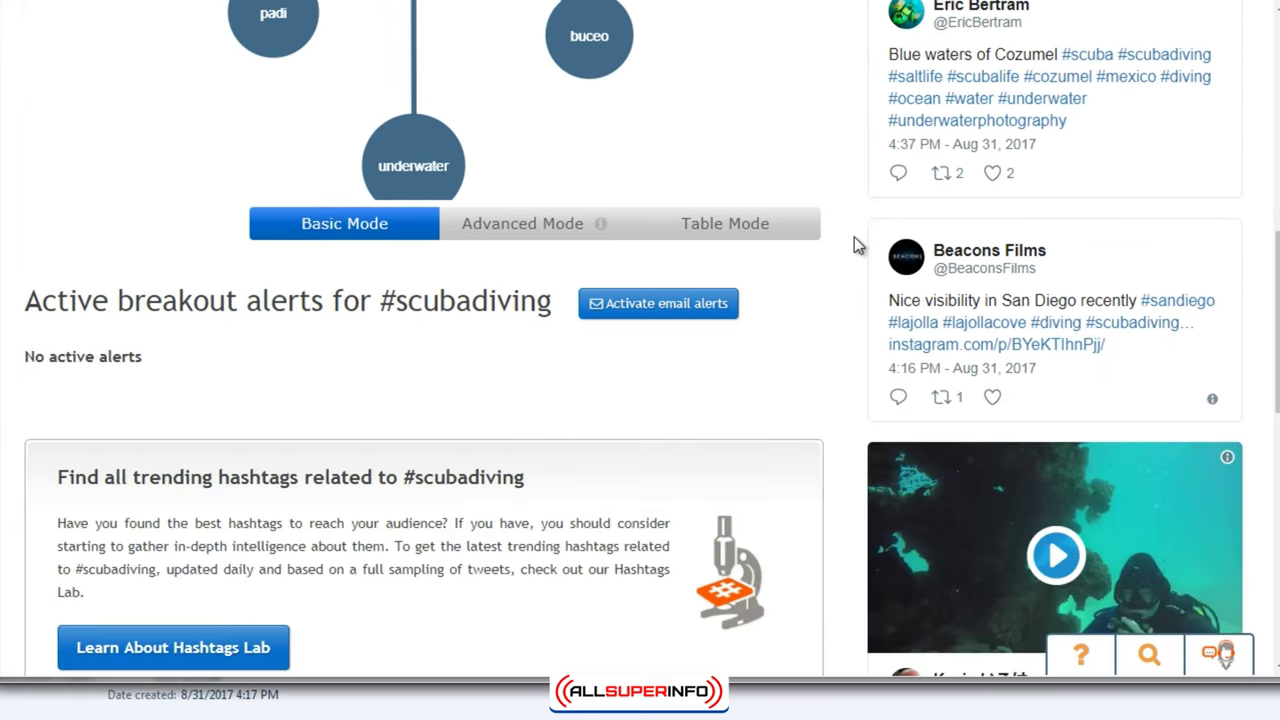
{"action": "scroll", "coordinate": [849, 241], "scroll_direction": "up", "scroll_amount": 2}
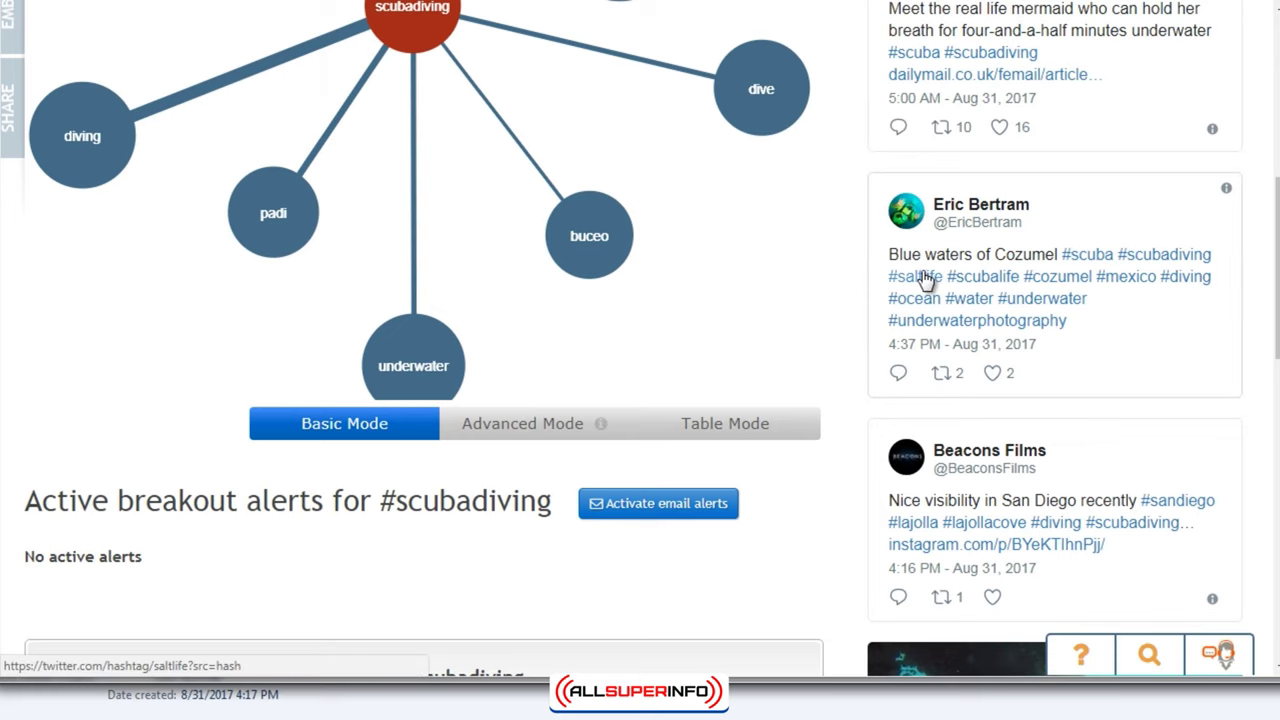
{"action": "scroll", "coordinate": [848, 296], "scroll_direction": "up", "scroll_amount": 2}
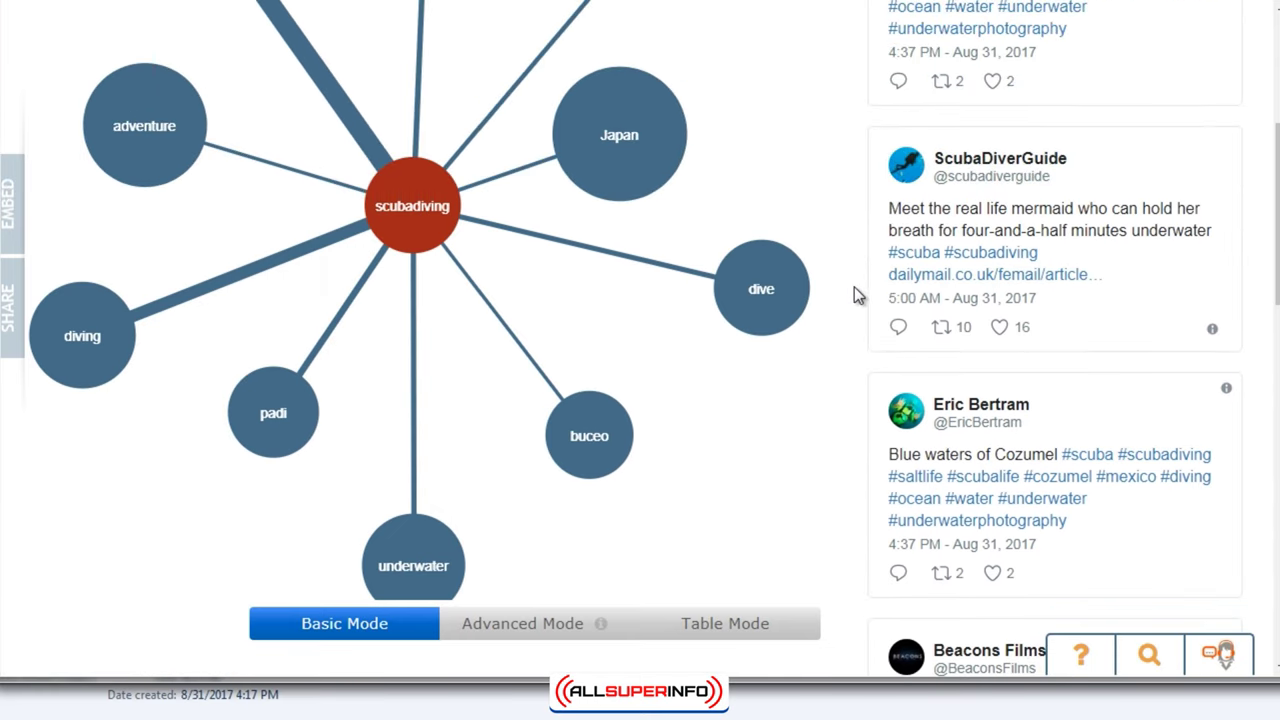
{"action": "left_click", "coordinate": [930, 262]}
Browse the #scuba results, then go to Instagram's official profile page.
{"action": "scroll", "coordinate": [818, 218], "scroll_direction": "down", "scroll_amount": 4}
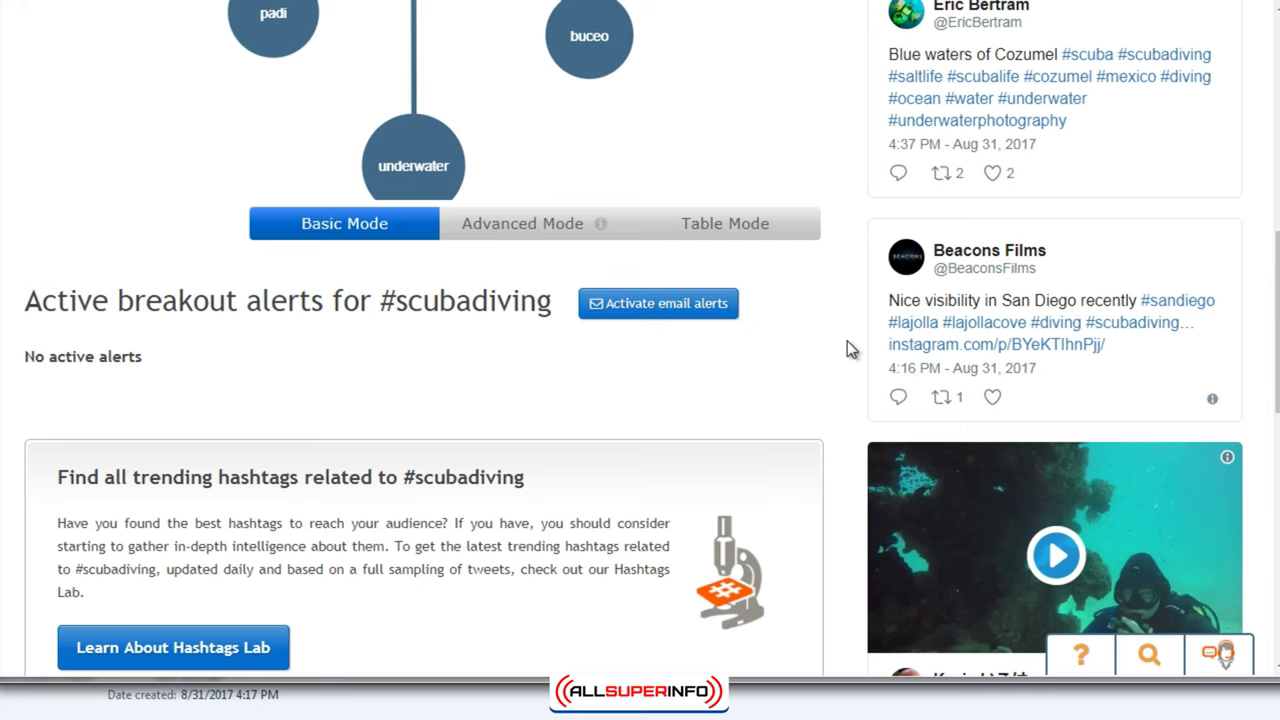
{"action": "scroll", "coordinate": [847, 340], "scroll_direction": "up", "scroll_amount": 5}
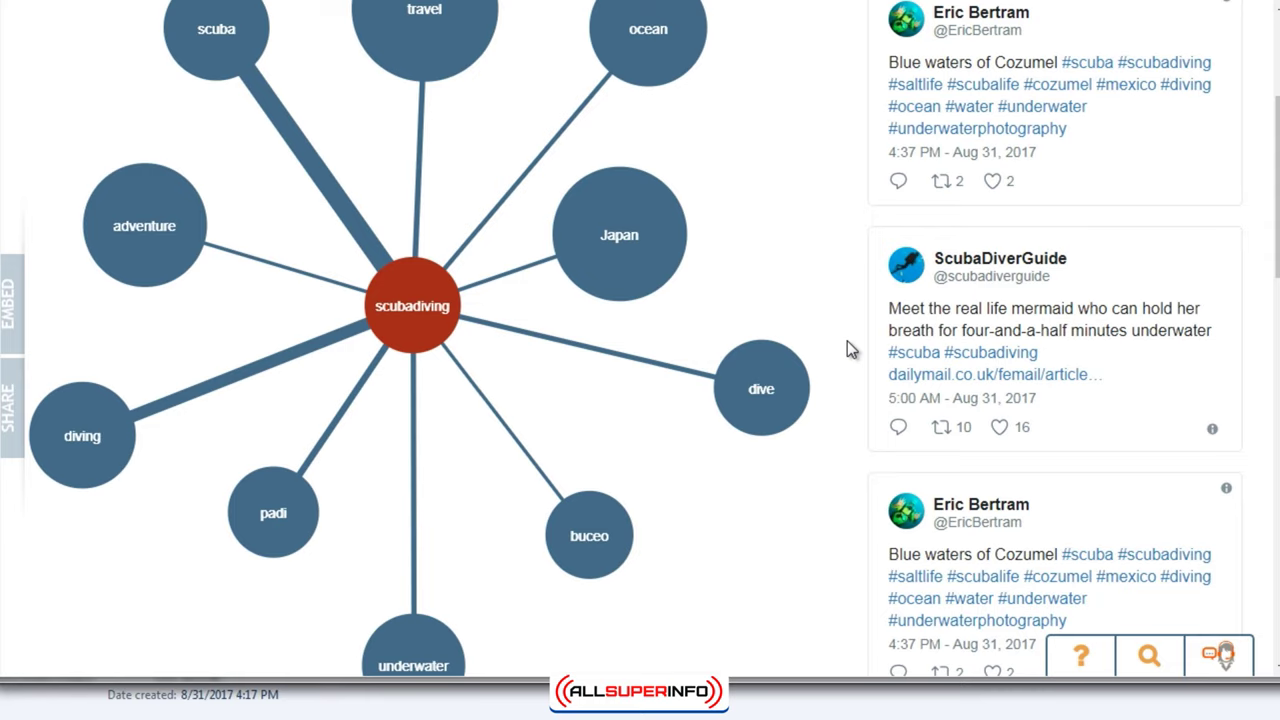
{"action": "scroll", "coordinate": [847, 349], "scroll_direction": "up", "scroll_amount": 1}
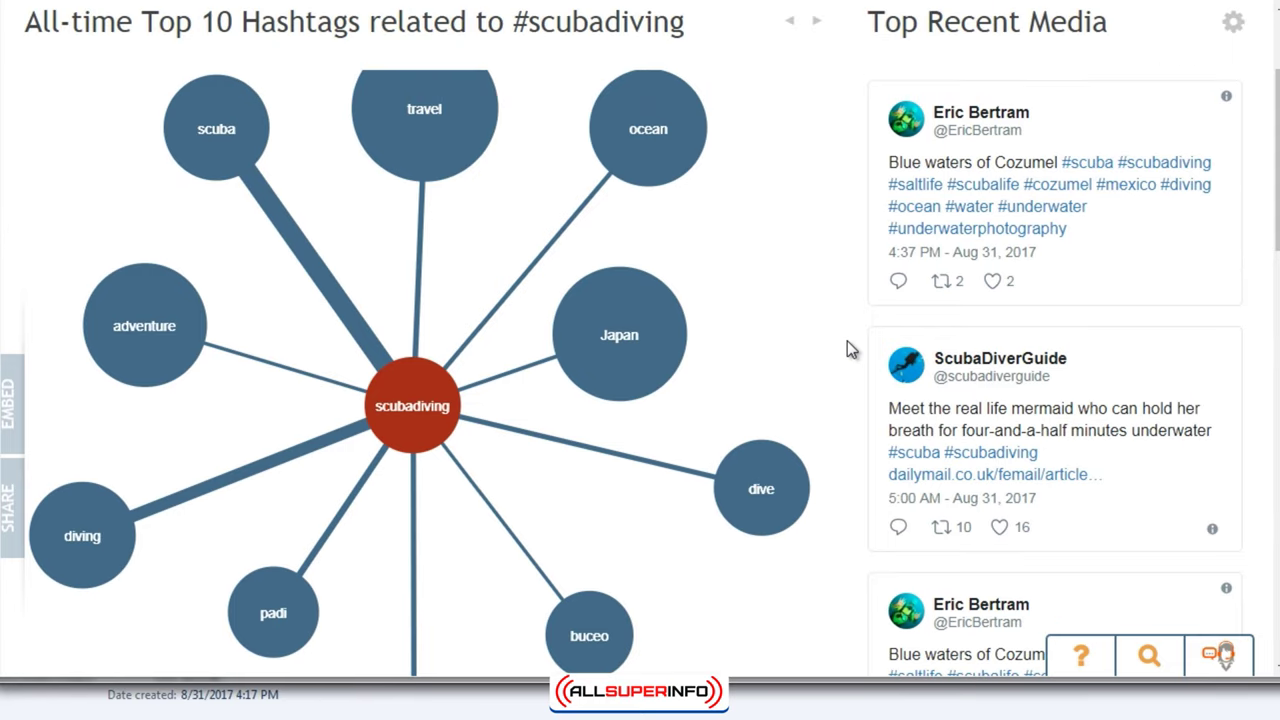
{"action": "mouse_move", "coordinate": [424, 110]}
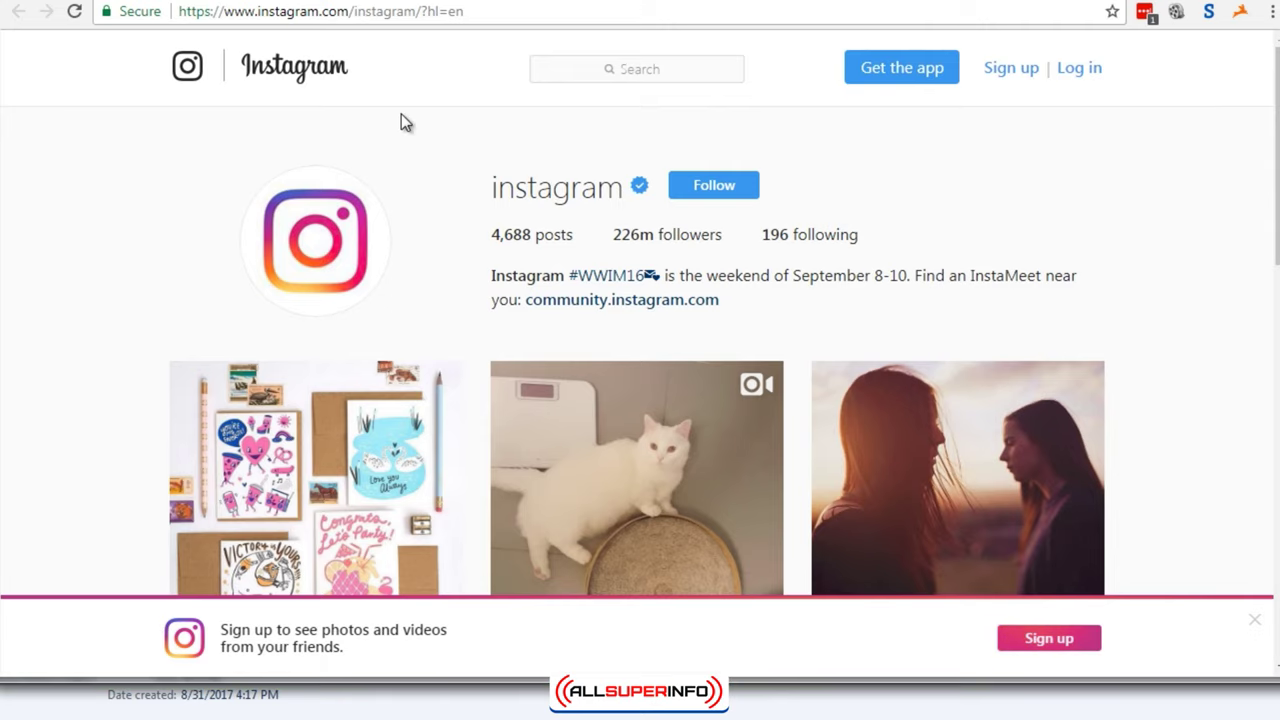
Search Instagram for #scubadiving and review suggestions like scubadivinglife and scubadivingmag.
{"action": "left_click", "coordinate": [595, 58]}
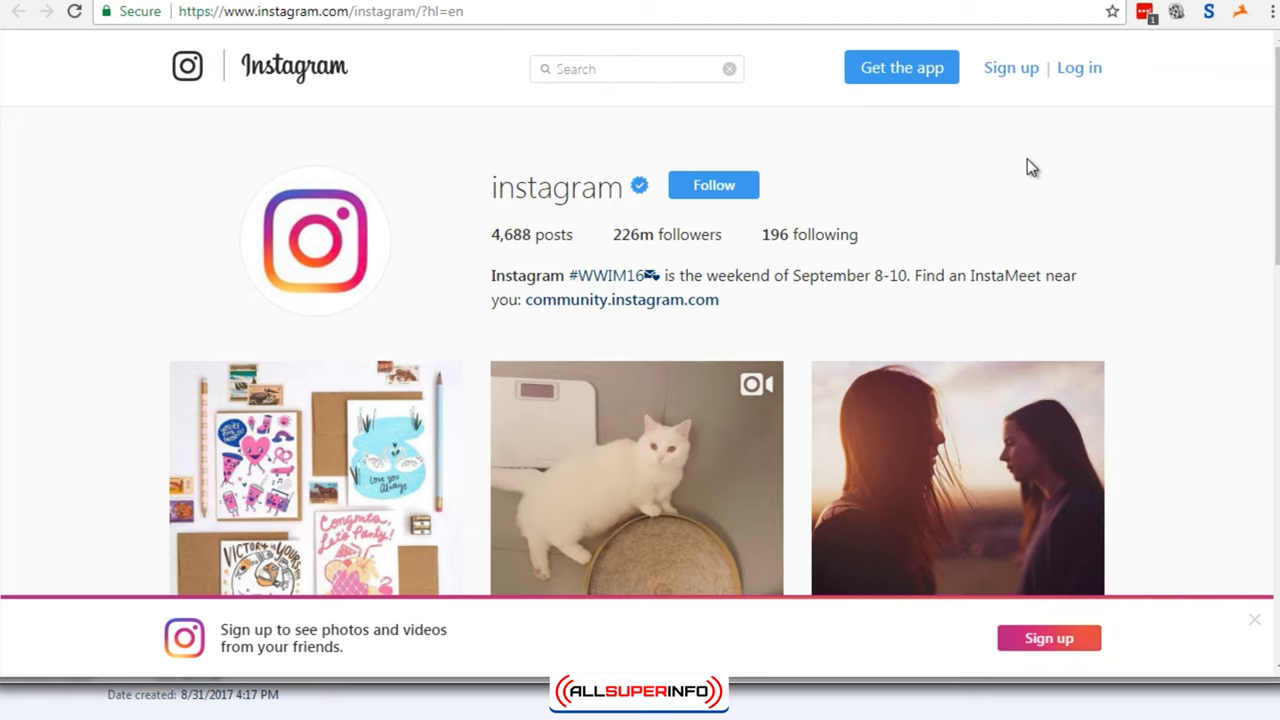
{"action": "type", "text": "#"}
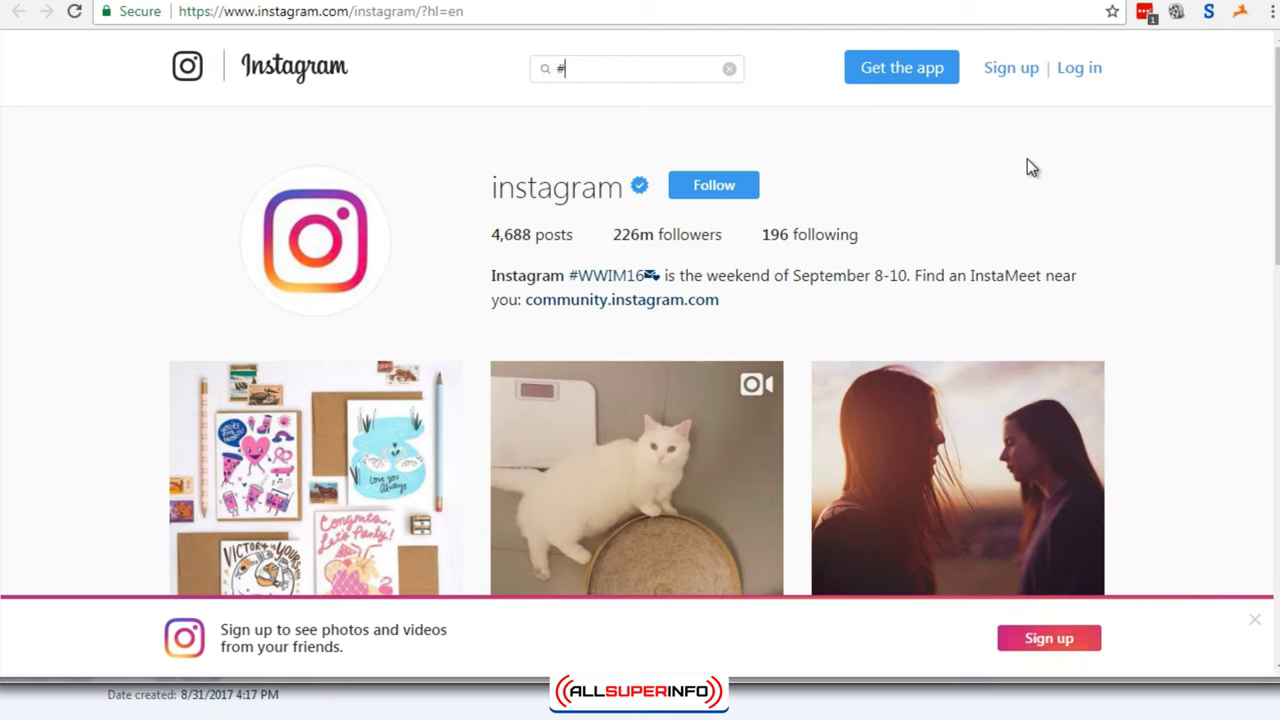
{"action": "type", "text": "scuba"}
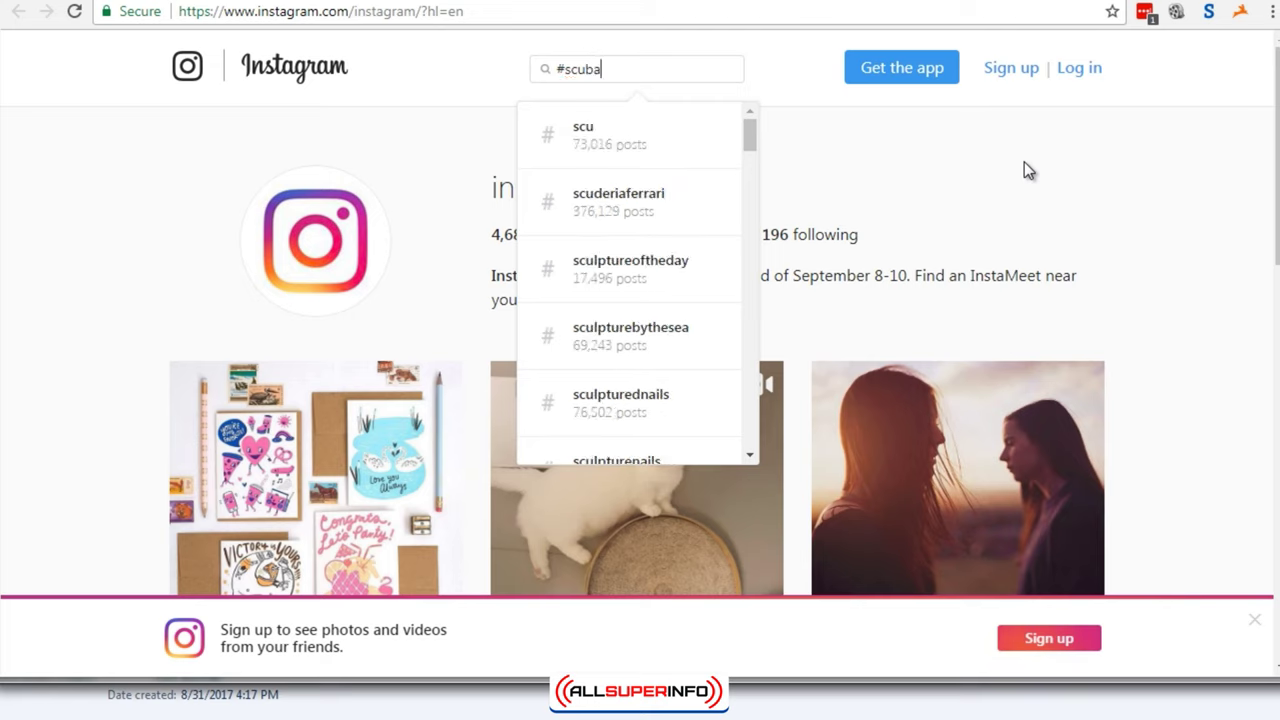
{"action": "type", "text": "diving"}
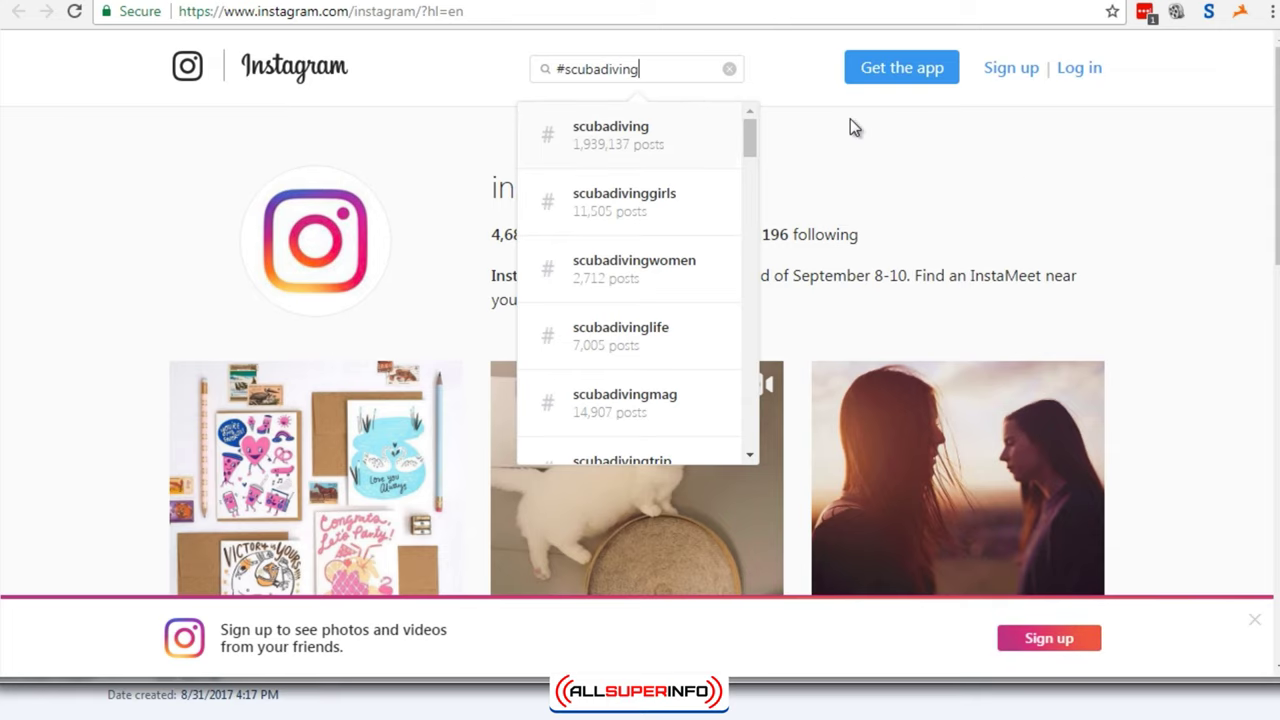
{"action": "scroll", "coordinate": [748, 160], "scroll_direction": "down", "scroll_amount": 3}
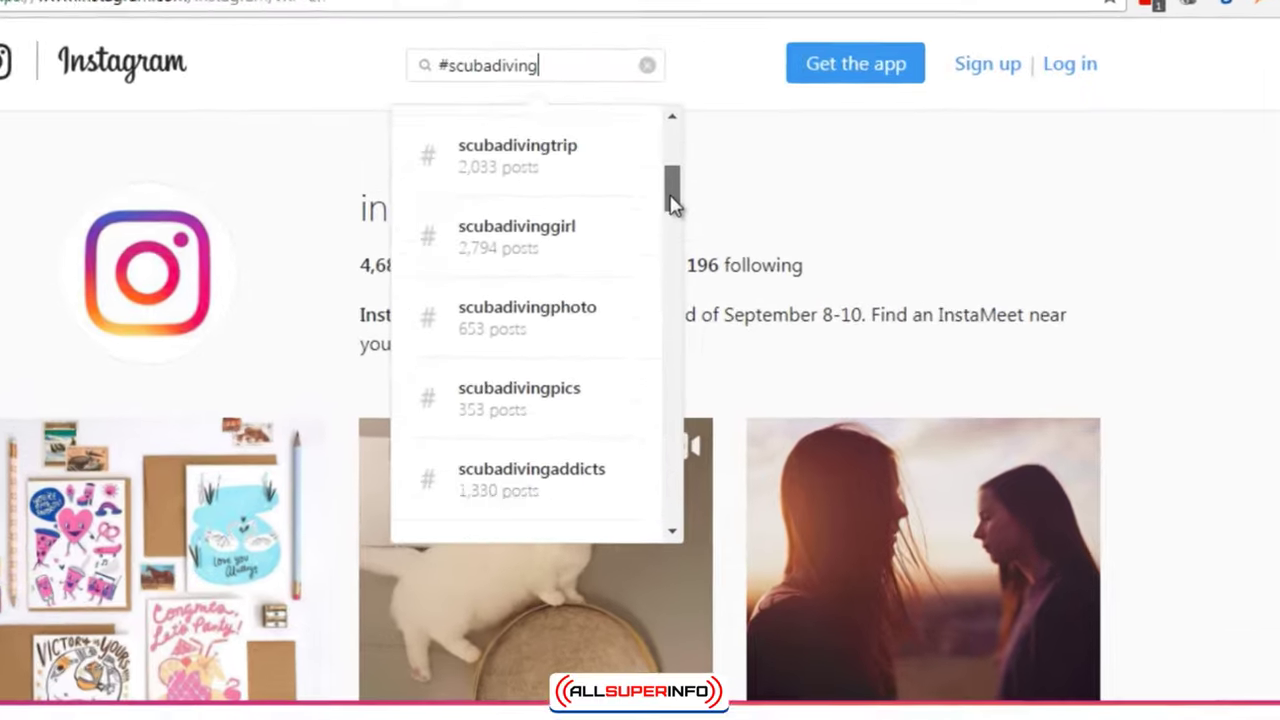
{"action": "scroll", "coordinate": [672, 203], "scroll_direction": "down", "scroll_amount": 1}
{"action": "left_click_drag", "start_coordinate": [668, 193], "coordinate": [682, 127]}
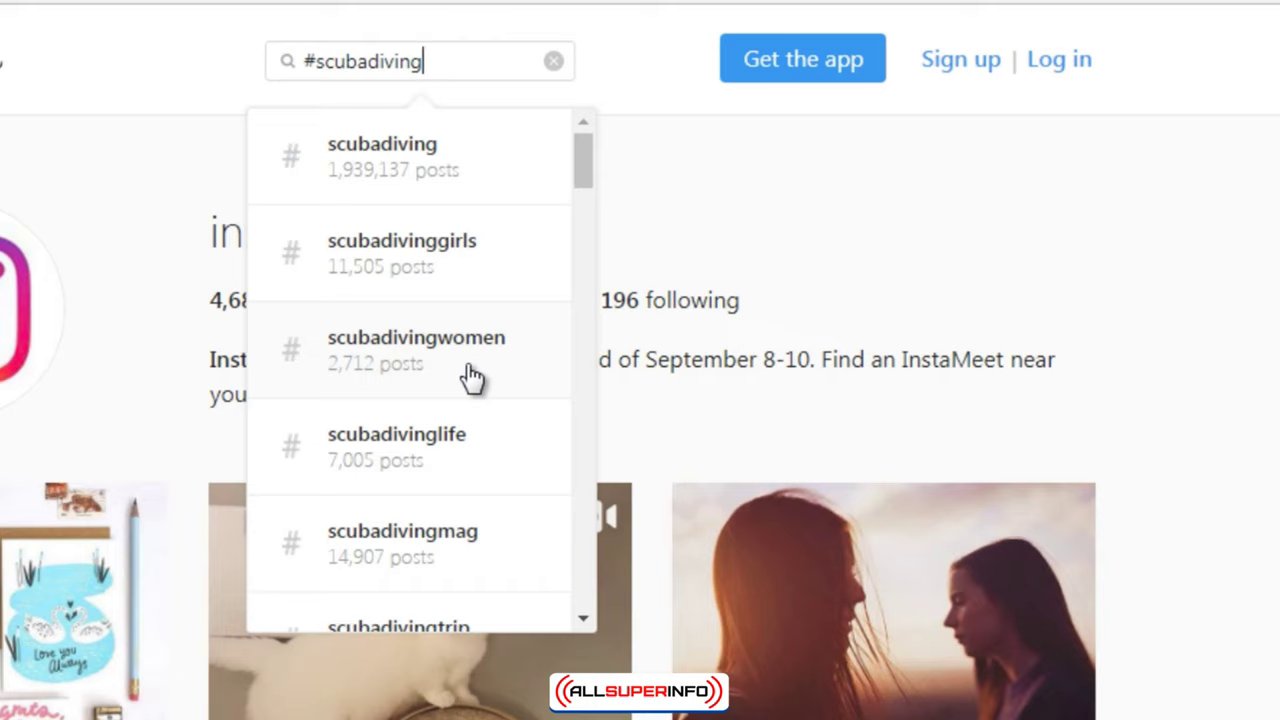
{"action": "scroll", "coordinate": [472, 377], "scroll_direction": "down", "scroll_amount": 2}
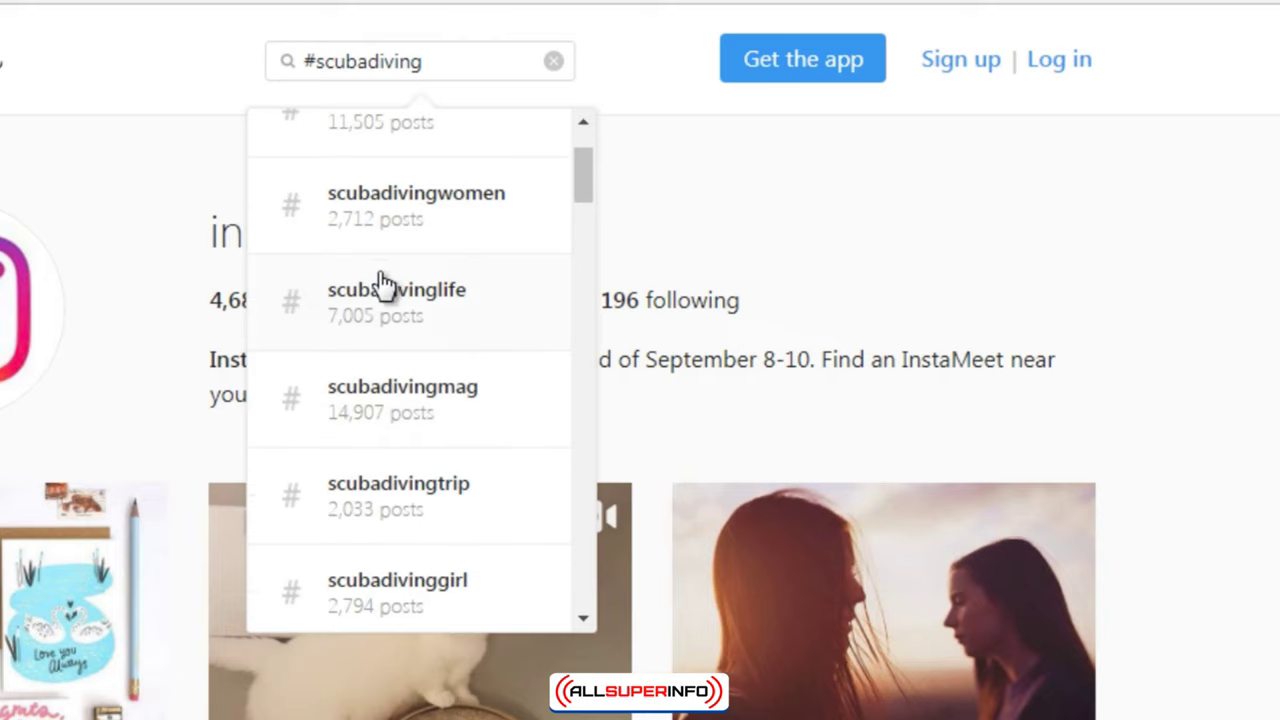
{"action": "scroll", "coordinate": [383, 285], "scroll_direction": "down", "scroll_amount": 2}
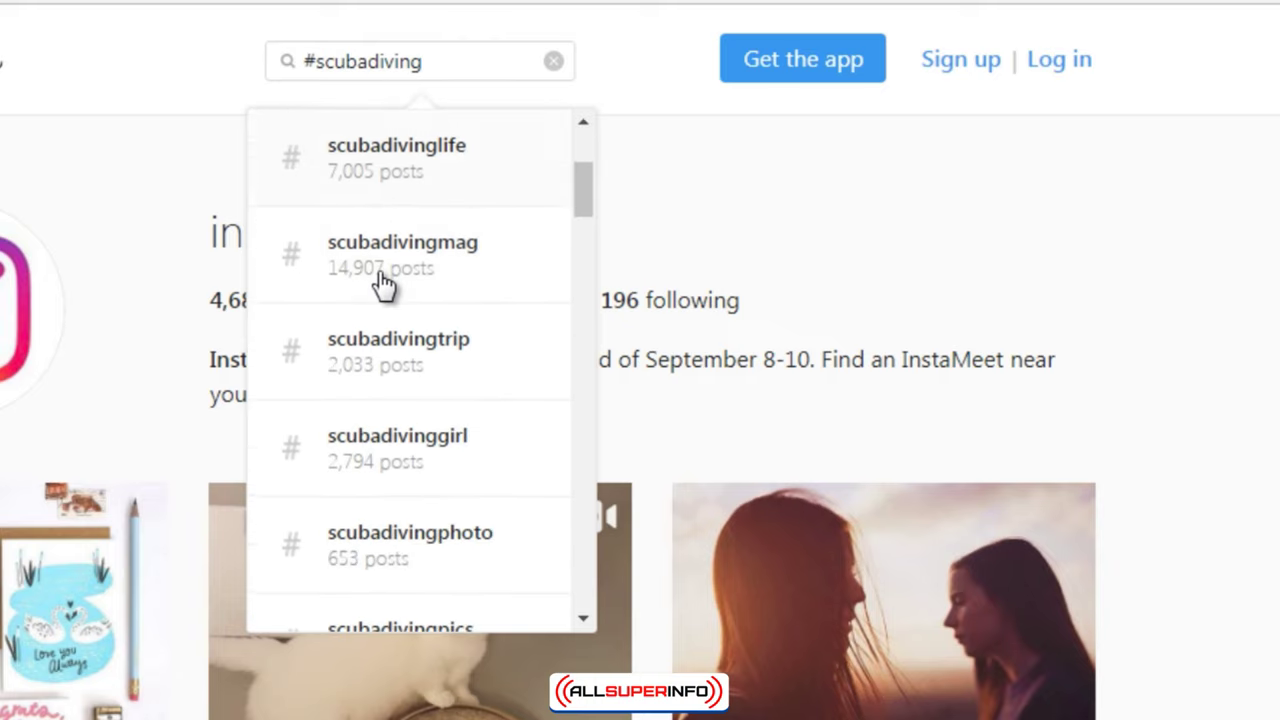
Open the #scubadivingmag hashtag page showing 14,907 posts.
{"action": "left_click", "coordinate": [507, 250]}
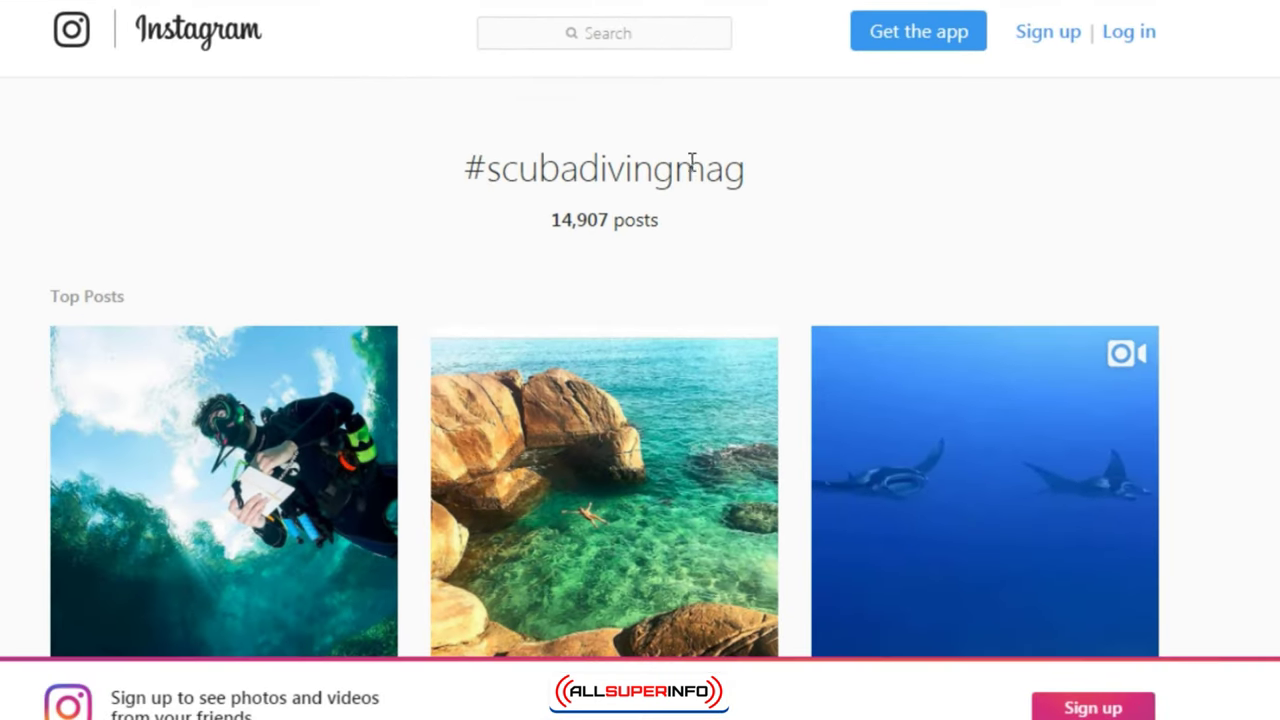
{"action": "left_click_drag", "start_coordinate": [745, 168], "coordinate": [434, 191]}
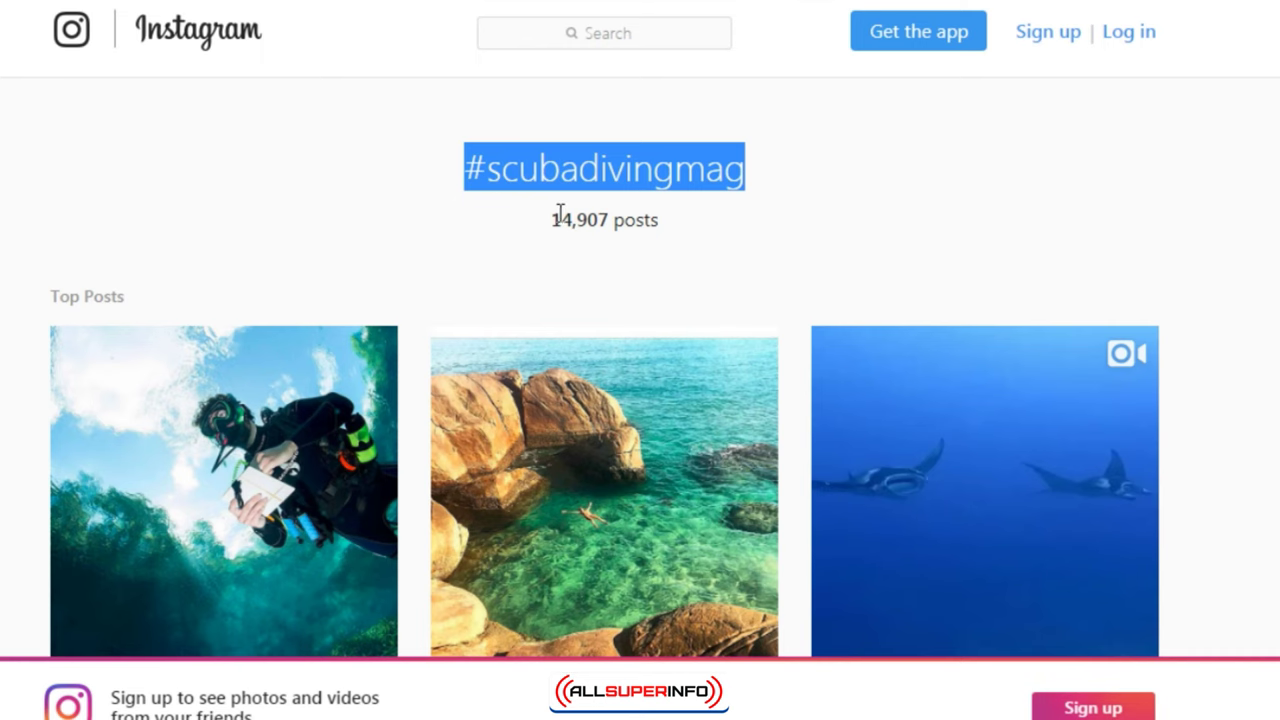
{"action": "scroll", "coordinate": [697, 226], "scroll_direction": "down", "scroll_amount": 3}
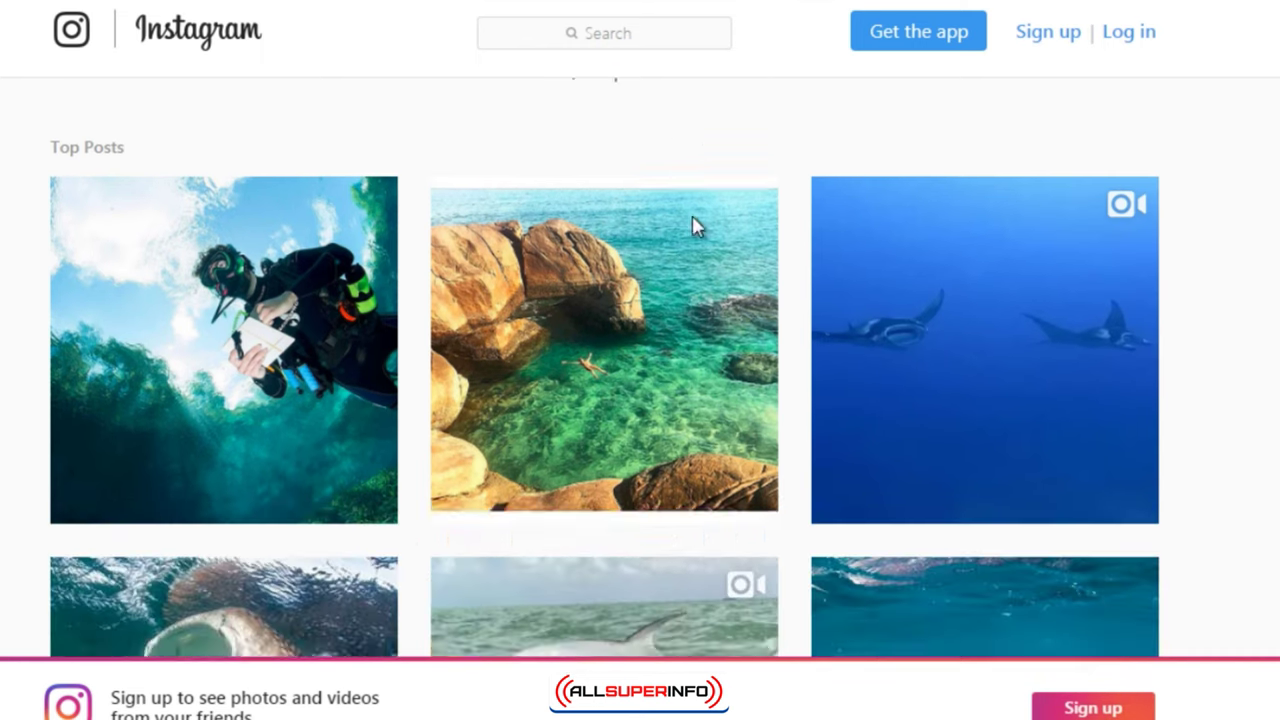
{"action": "scroll", "coordinate": [280, 190], "scroll_direction": "up", "scroll_amount": 1}
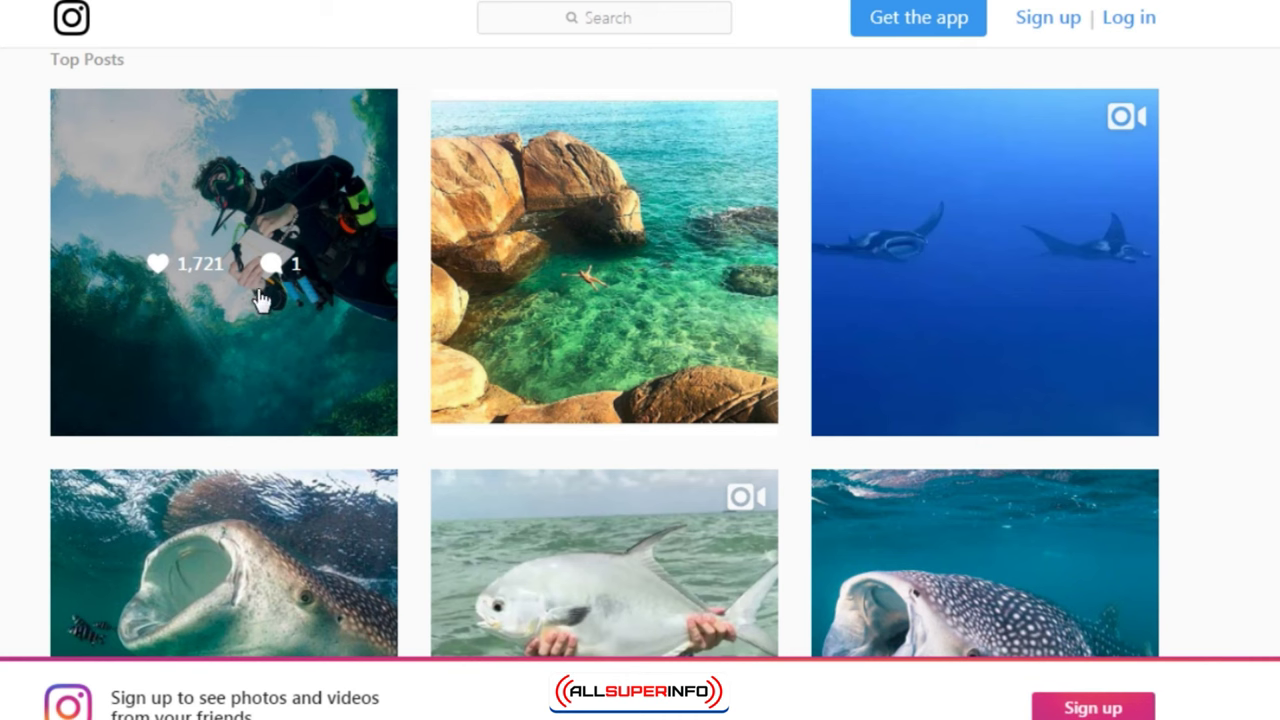
Browse its Top Posts and Most Recent photos, then select 'scubadiving' in the title.
{"action": "scroll", "coordinate": [300, 285], "scroll_direction": "down", "scroll_amount": 8}
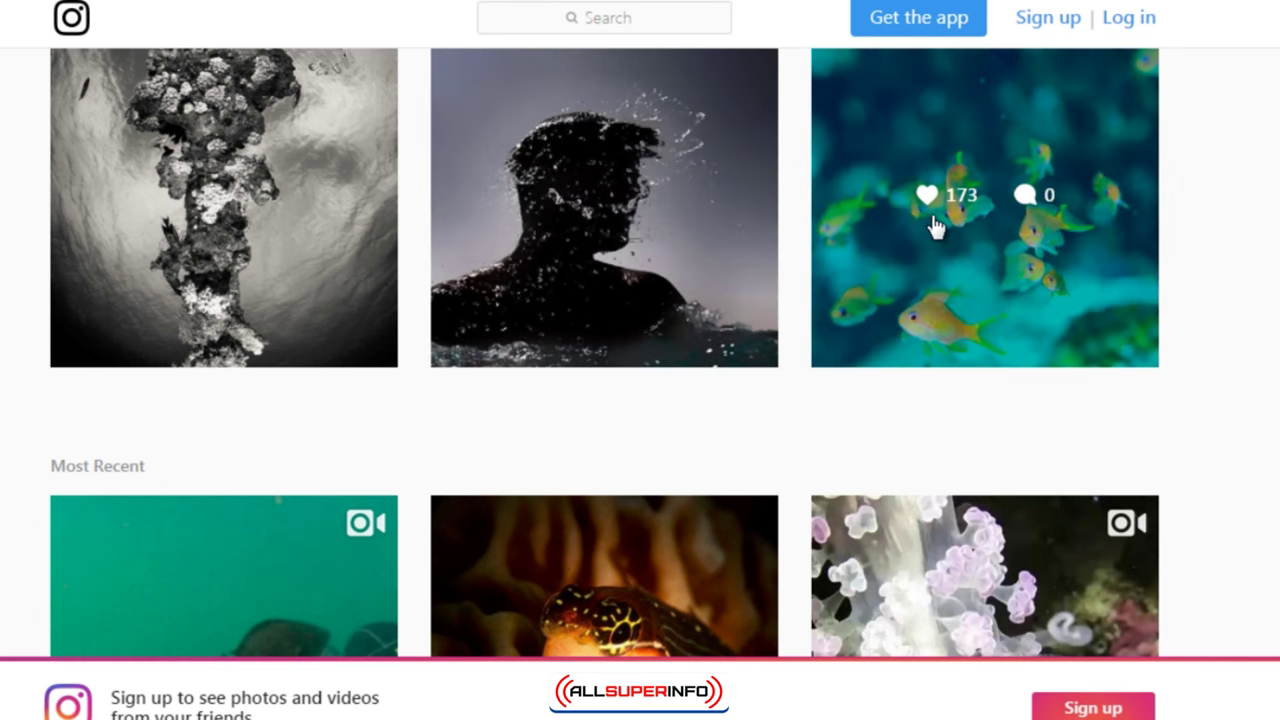
{"action": "scroll", "coordinate": [934, 228], "scroll_direction": "down", "scroll_amount": 9}
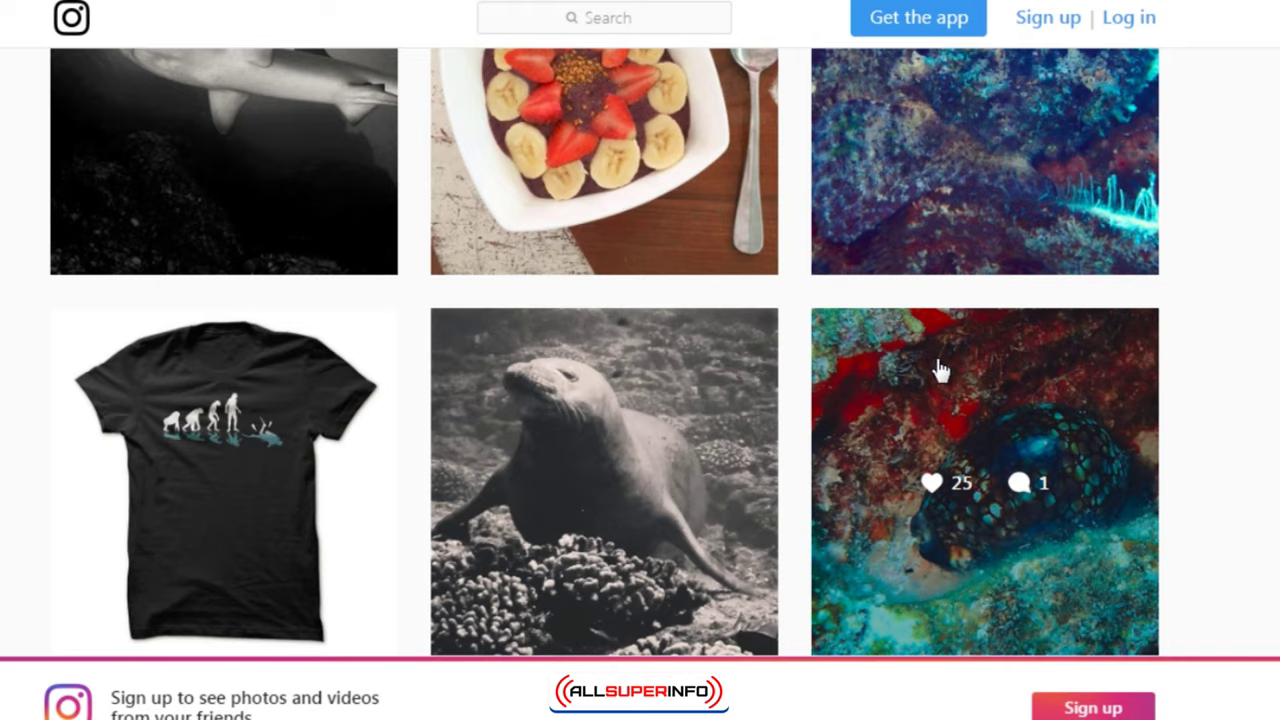
{"action": "scroll", "coordinate": [940, 370], "scroll_direction": "up", "scroll_amount": 2}
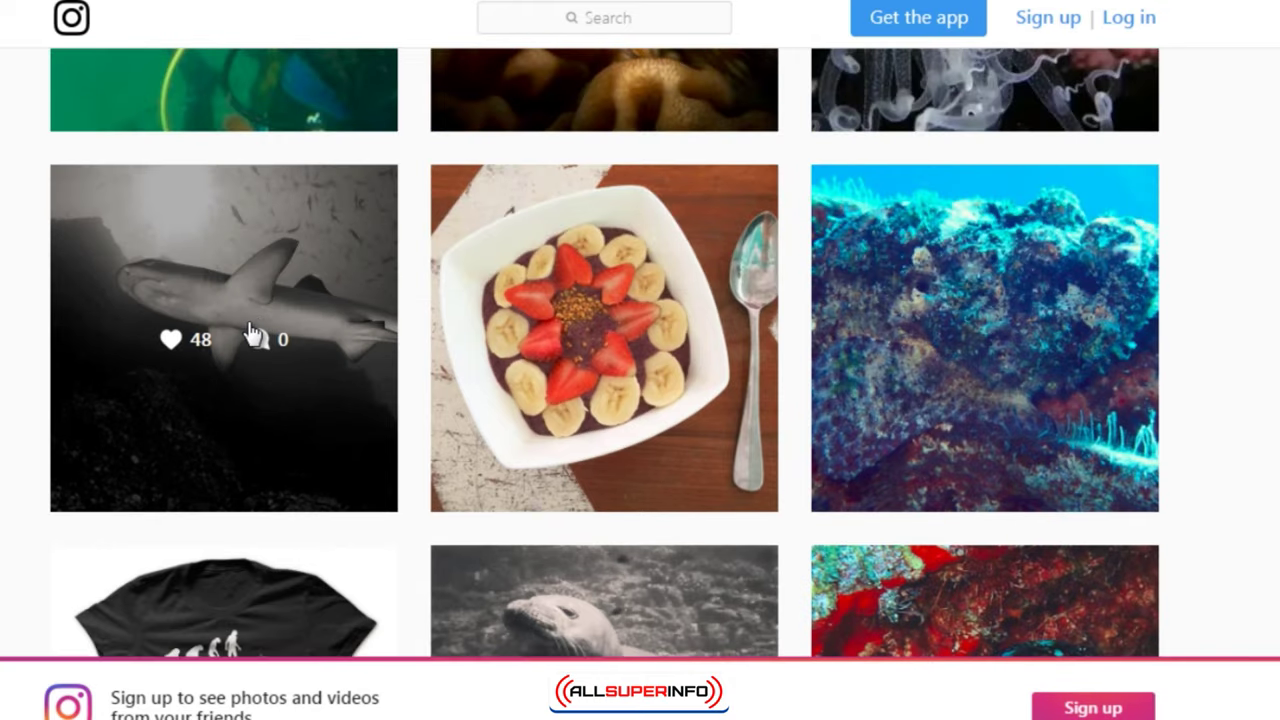
{"action": "scroll", "coordinate": [250, 332], "scroll_direction": "up", "scroll_amount": 8}
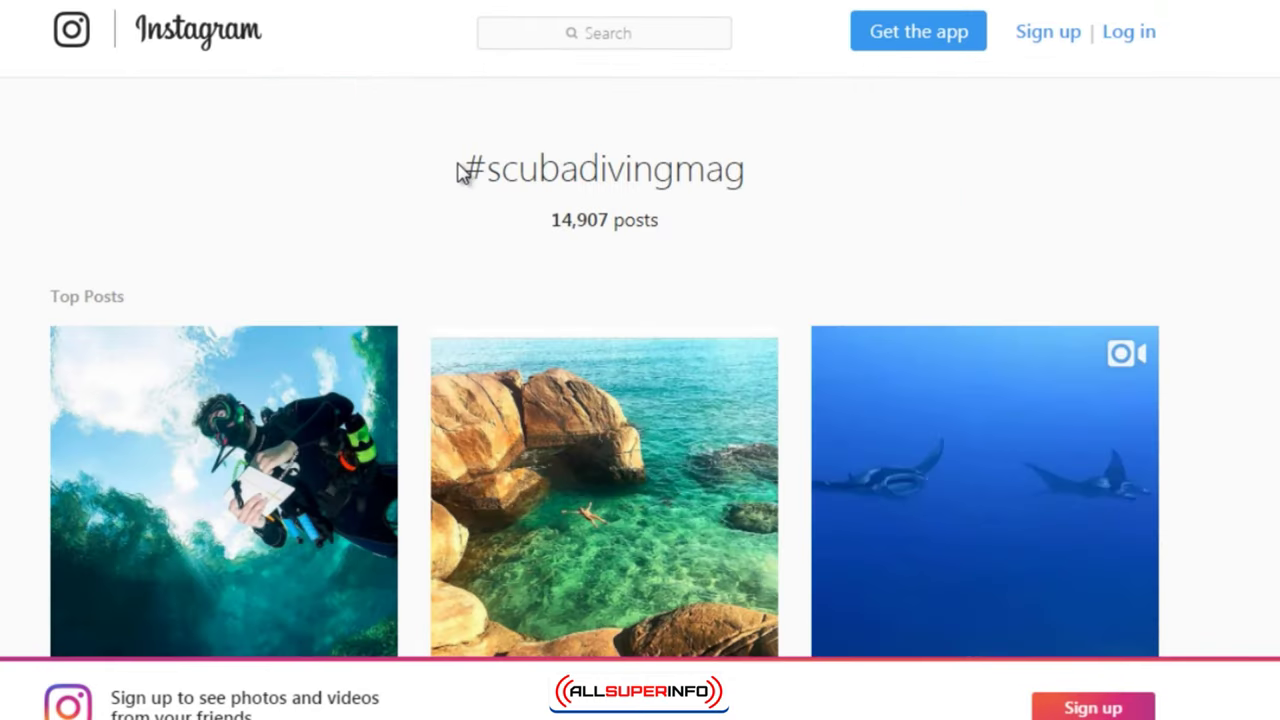
{"action": "left_click_drag", "start_coordinate": [460, 172], "coordinate": [676, 172]}
{"action": "key", "text": "ctrl+c"}
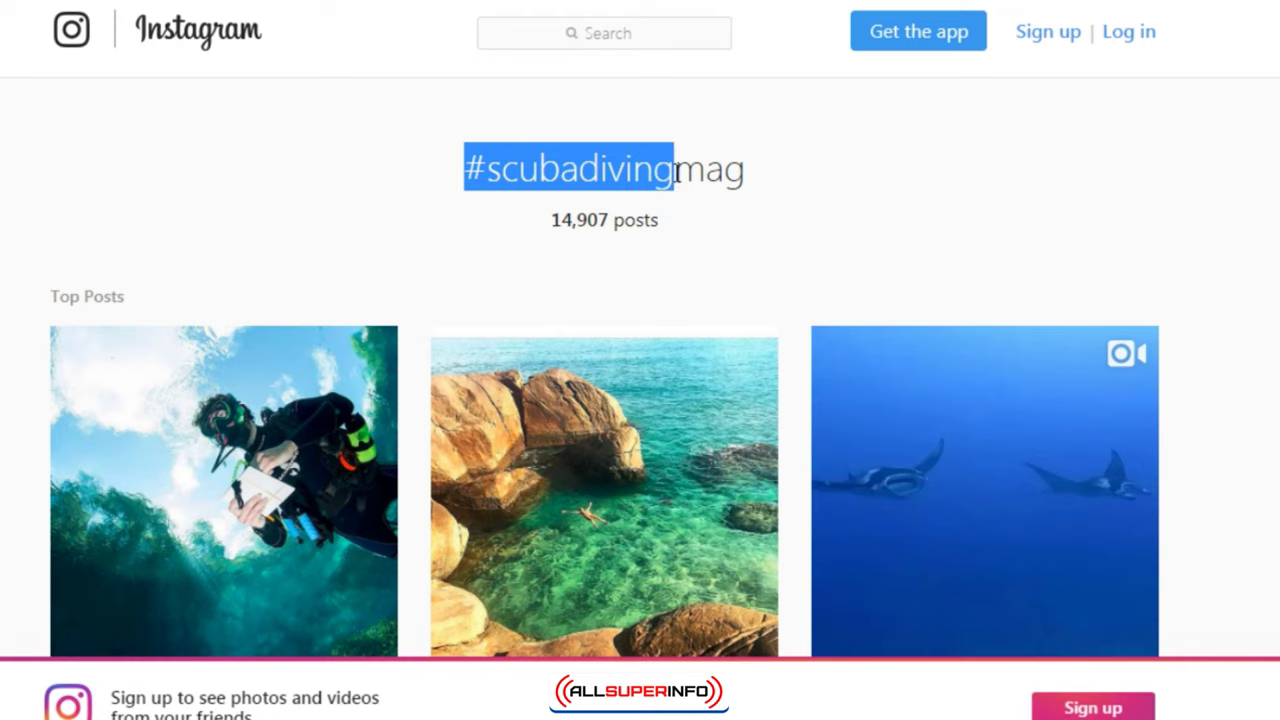
Paste #scubadiving into search and open its hashtag page with 1,939,141 posts.
{"action": "left_click", "coordinate": [622, 37]}
{"action": "key", "text": "ctrl+v"}
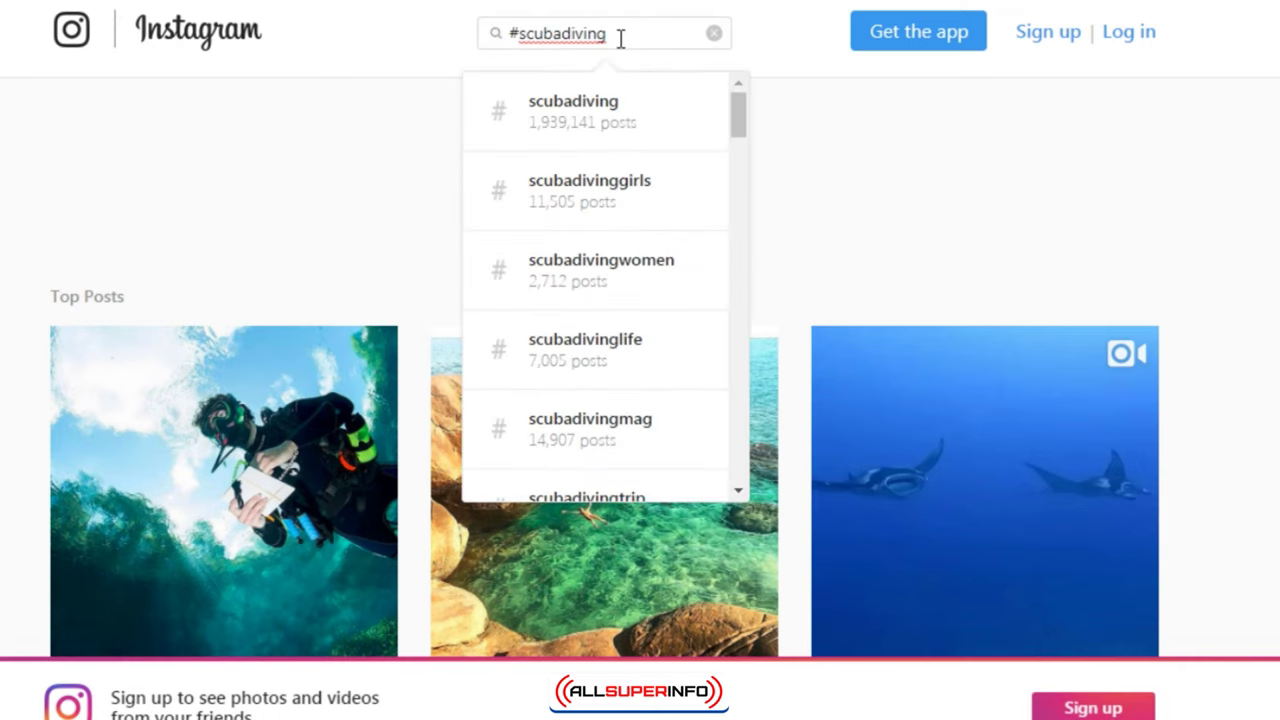
{"action": "left_click", "coordinate": [626, 137]}
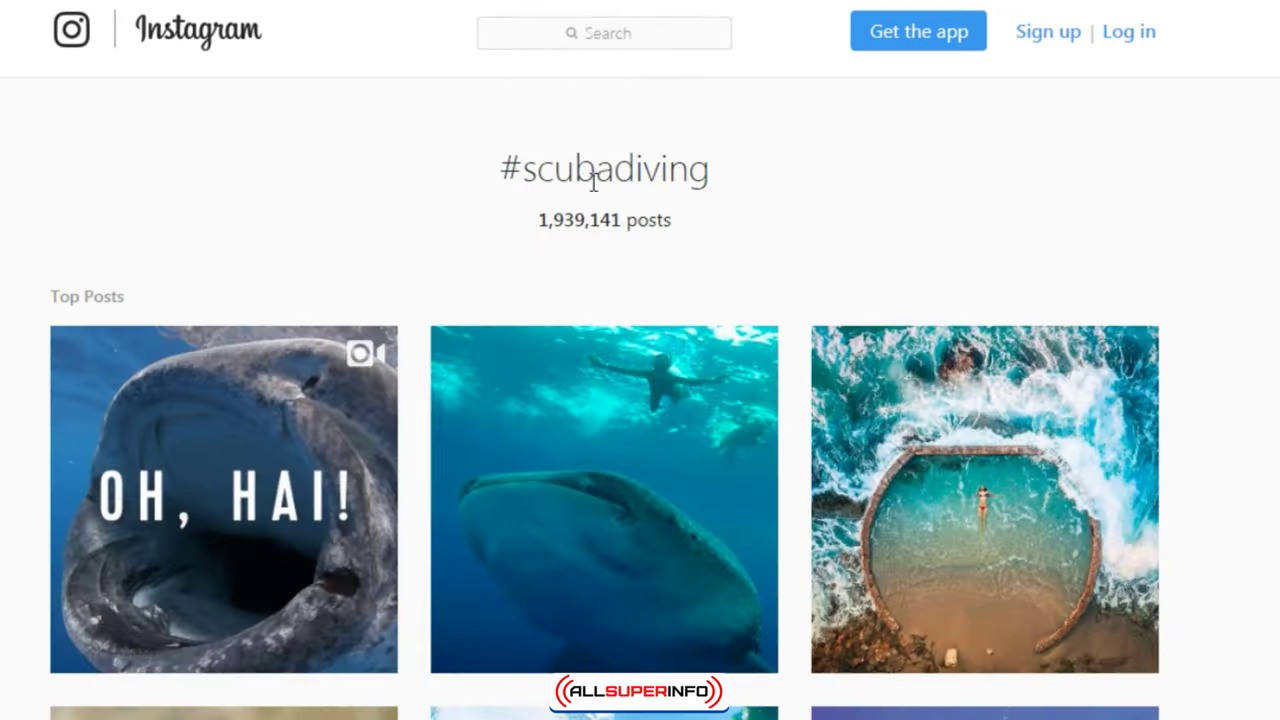
{"action": "scroll", "coordinate": [663, 225], "scroll_direction": "down", "scroll_amount": 3}
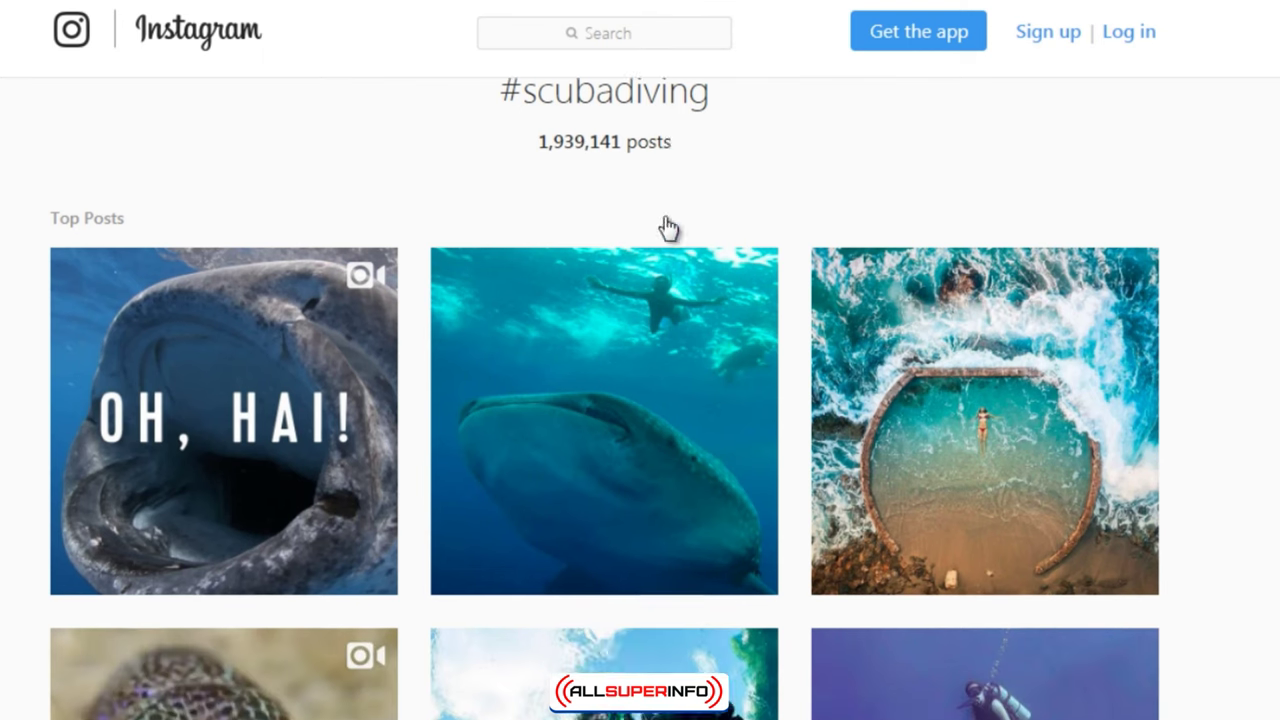
{"action": "scroll", "coordinate": [211, 277], "scroll_direction": "up", "scroll_amount": 2}
{"action": "scroll", "coordinate": [166, 297], "scroll_direction": "down", "scroll_amount": 4}
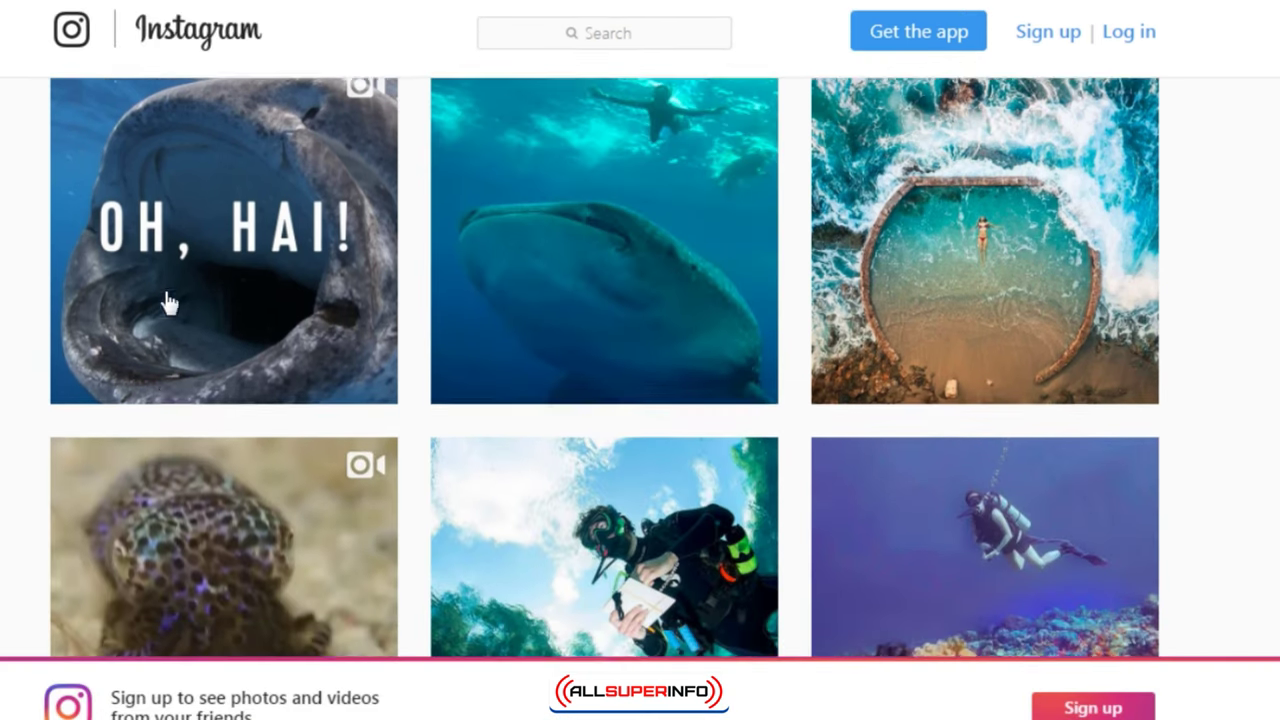
{"action": "scroll", "coordinate": [30, 370], "scroll_direction": "up", "scroll_amount": 1}
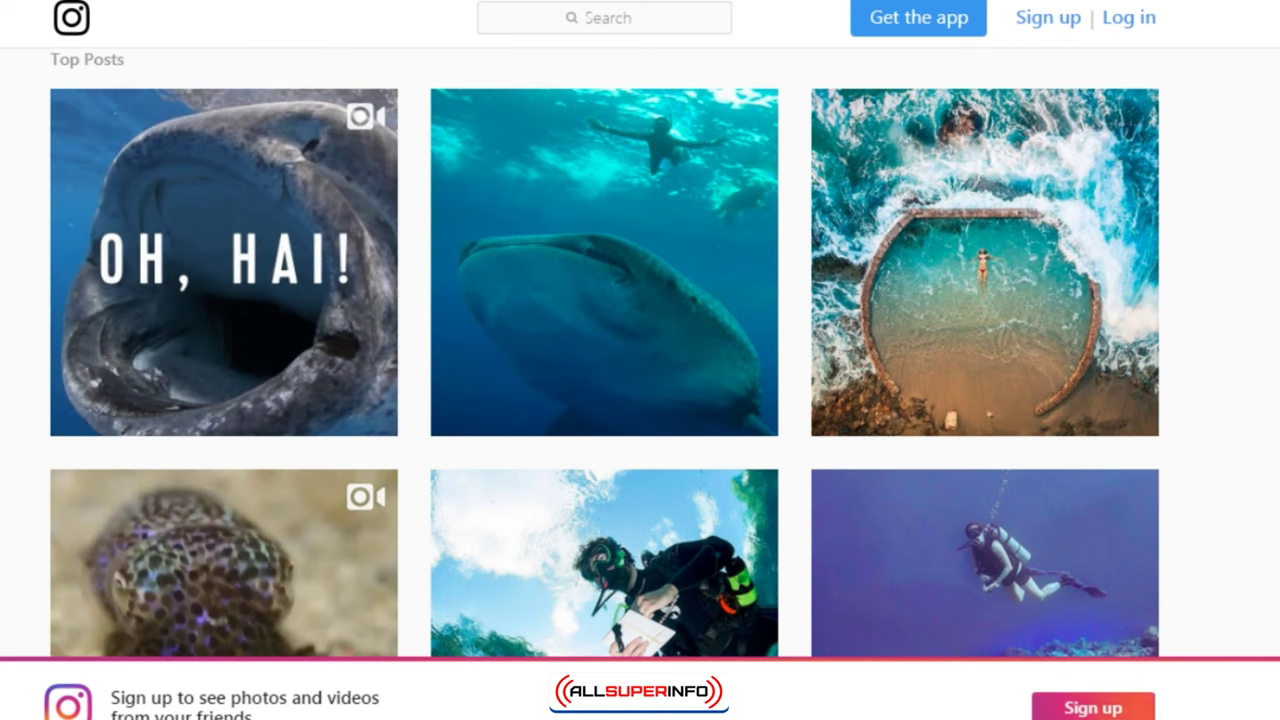
Browse the #scubadiving posts and open the whale shark video post.
{"action": "scroll", "coordinate": [20, 362], "scroll_direction": "down", "scroll_amount": 6}
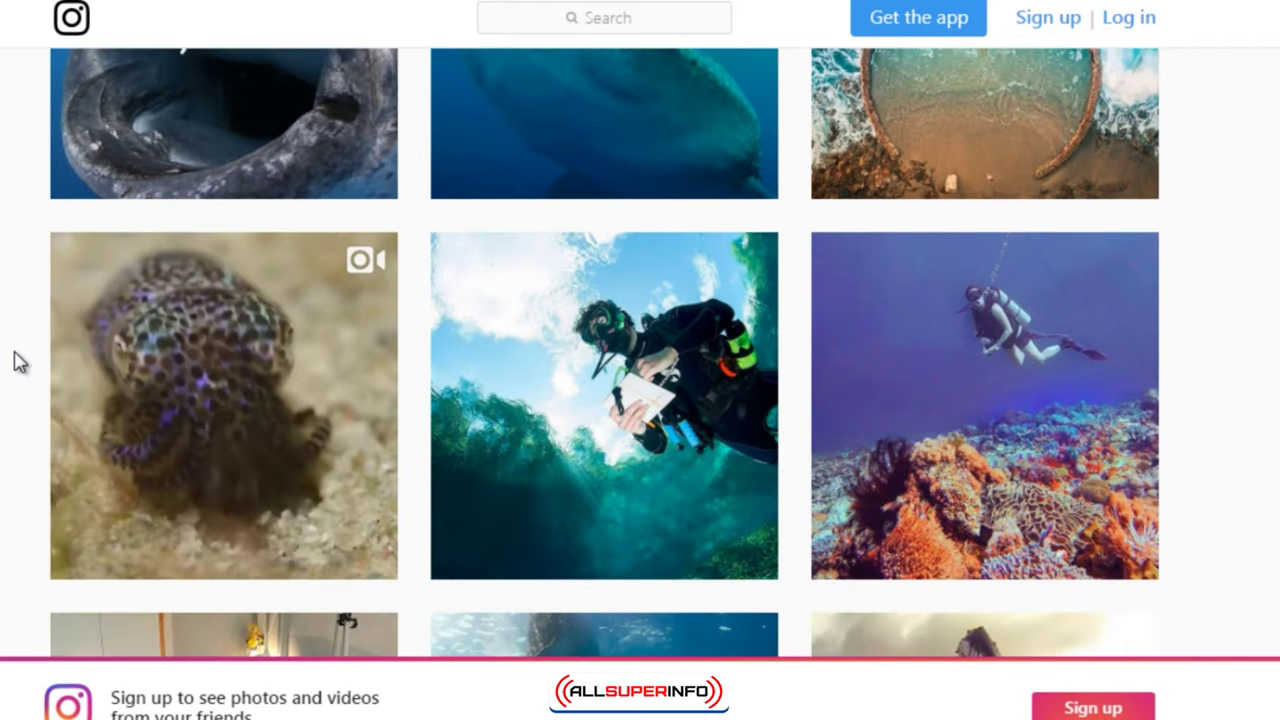
{"action": "scroll", "coordinate": [20, 362], "scroll_direction": "down", "scroll_amount": 5}
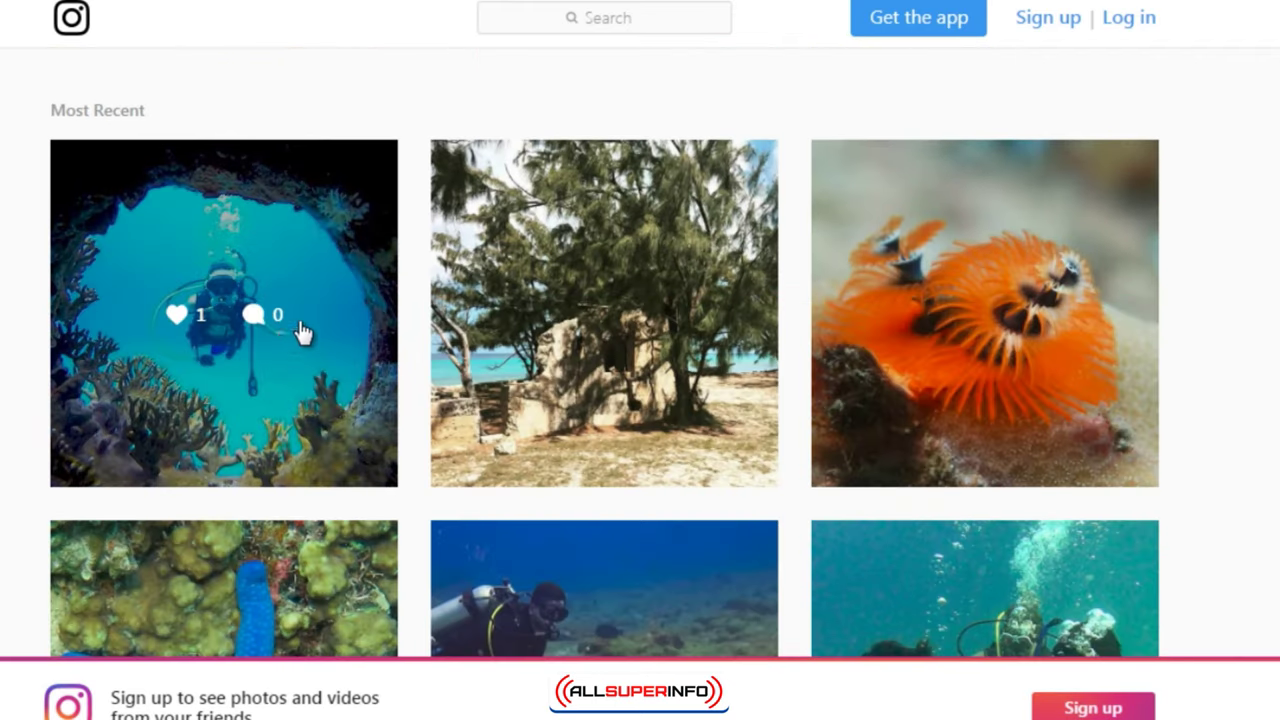
{"action": "scroll", "coordinate": [4, 326], "scroll_direction": "down", "scroll_amount": 8}
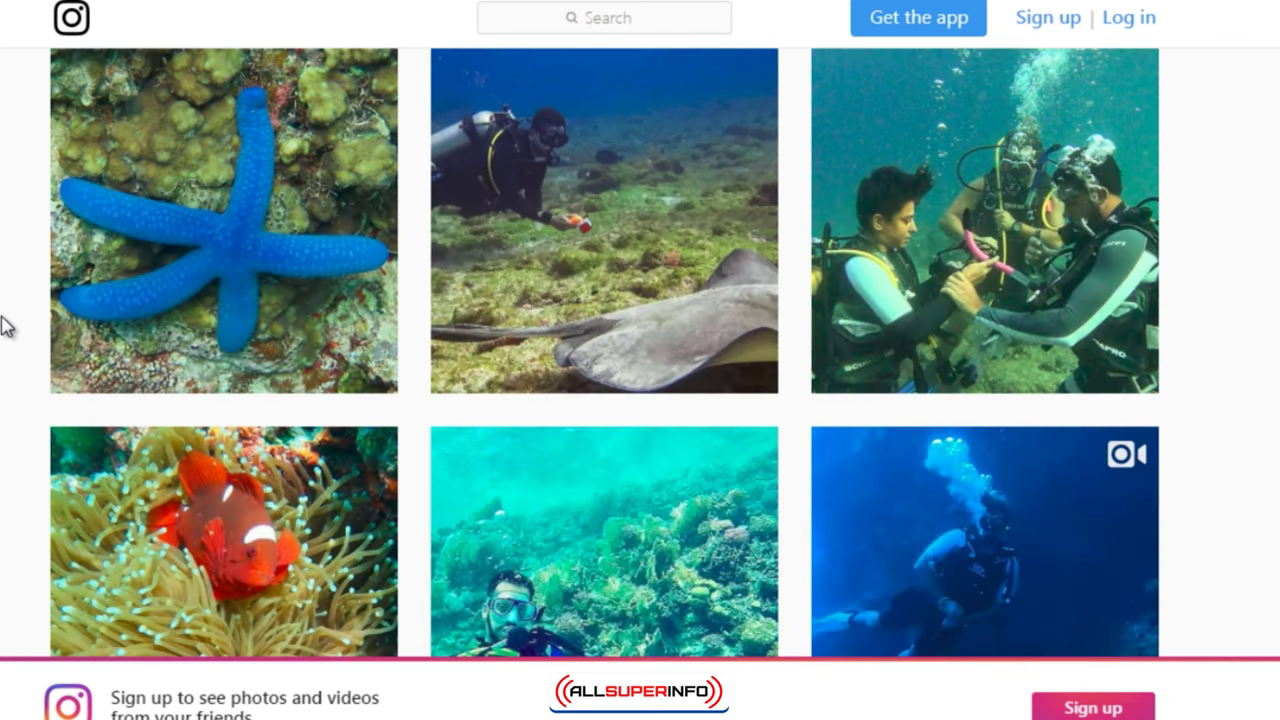
{"action": "scroll", "coordinate": [4, 326], "scroll_direction": "down", "scroll_amount": 3}
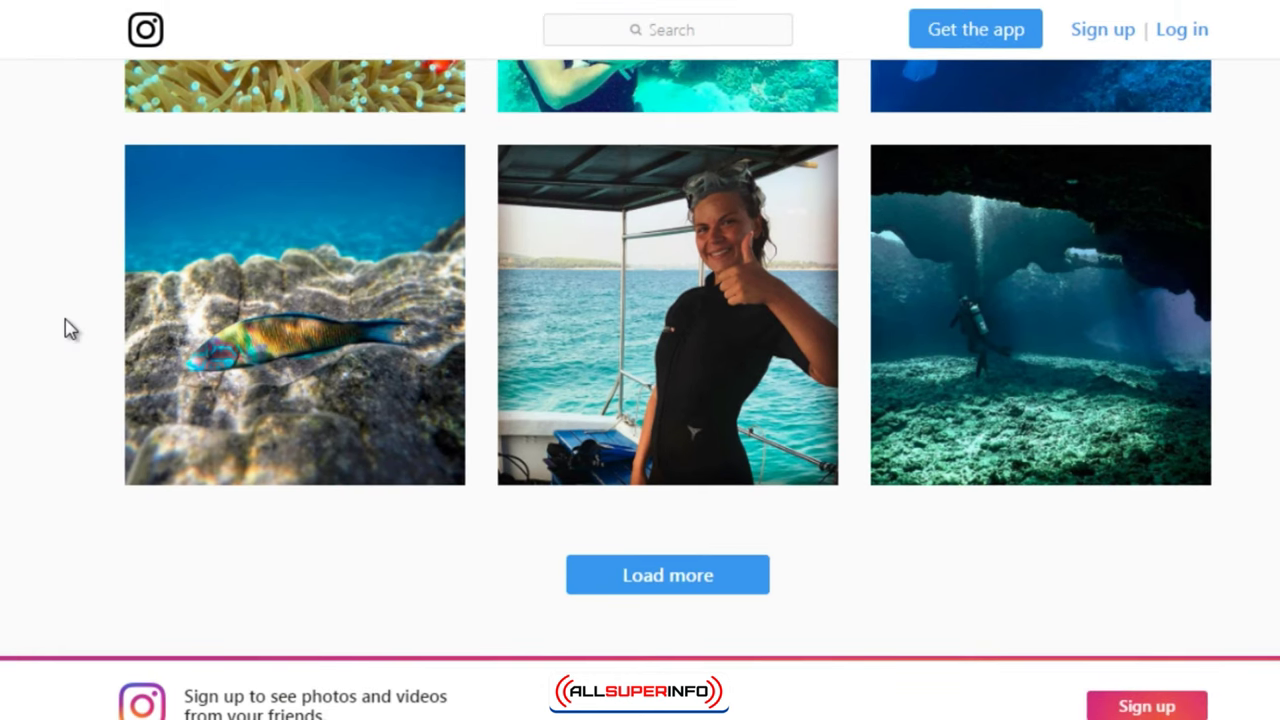
{"action": "scroll", "coordinate": [70, 328], "scroll_direction": "up", "scroll_amount": 20}
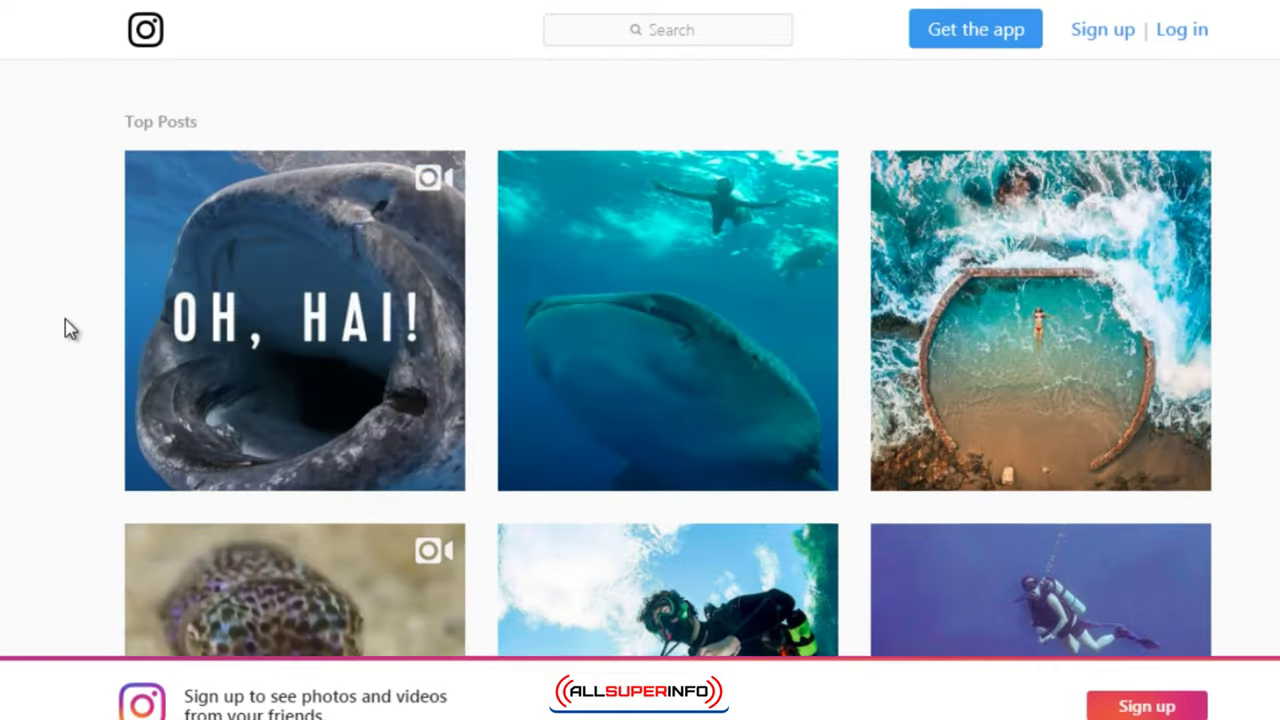
{"action": "scroll", "coordinate": [66, 323], "scroll_direction": "up", "scroll_amount": 2}
{"action": "scroll", "coordinate": [66, 323], "scroll_direction": "down", "scroll_amount": 1}
{"action": "mouse_move", "coordinate": [361, 320]}
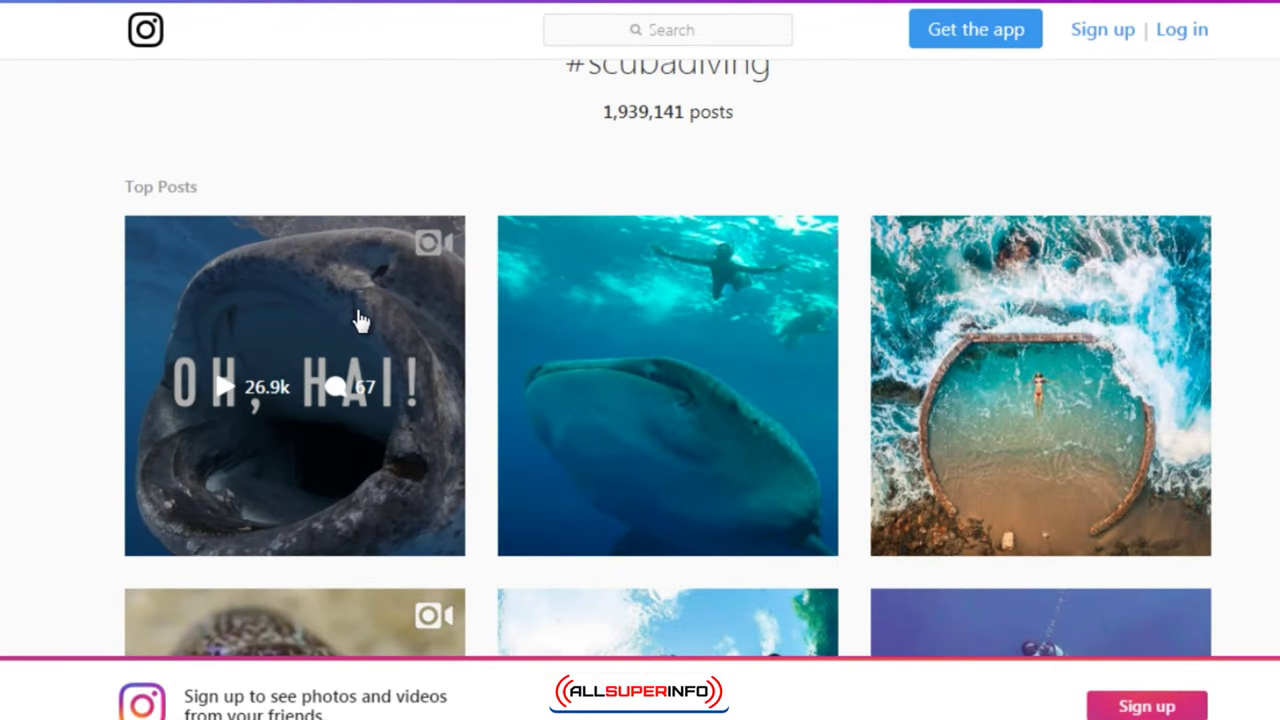
{"action": "left_click", "coordinate": [358, 320]}
{"action": "left_click", "coordinate": [465, 365]}
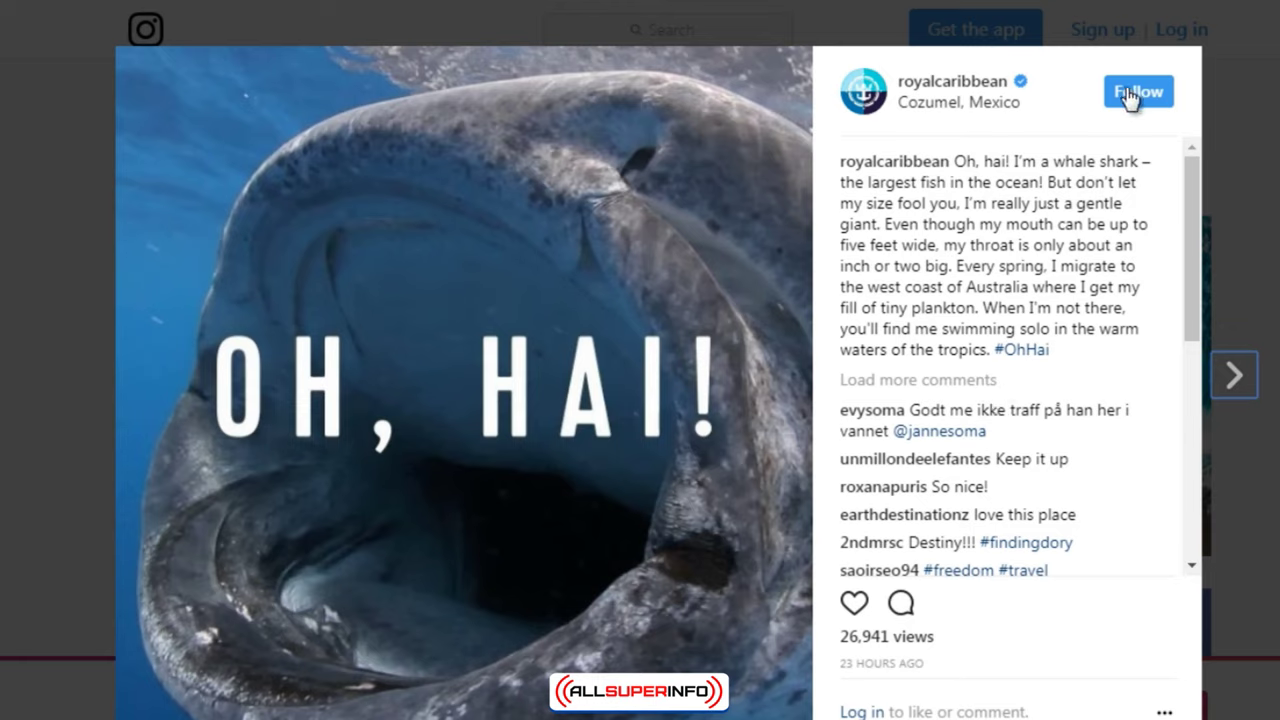
{"action": "scroll", "coordinate": [1088, 351], "scroll_direction": "down", "scroll_amount": 3}
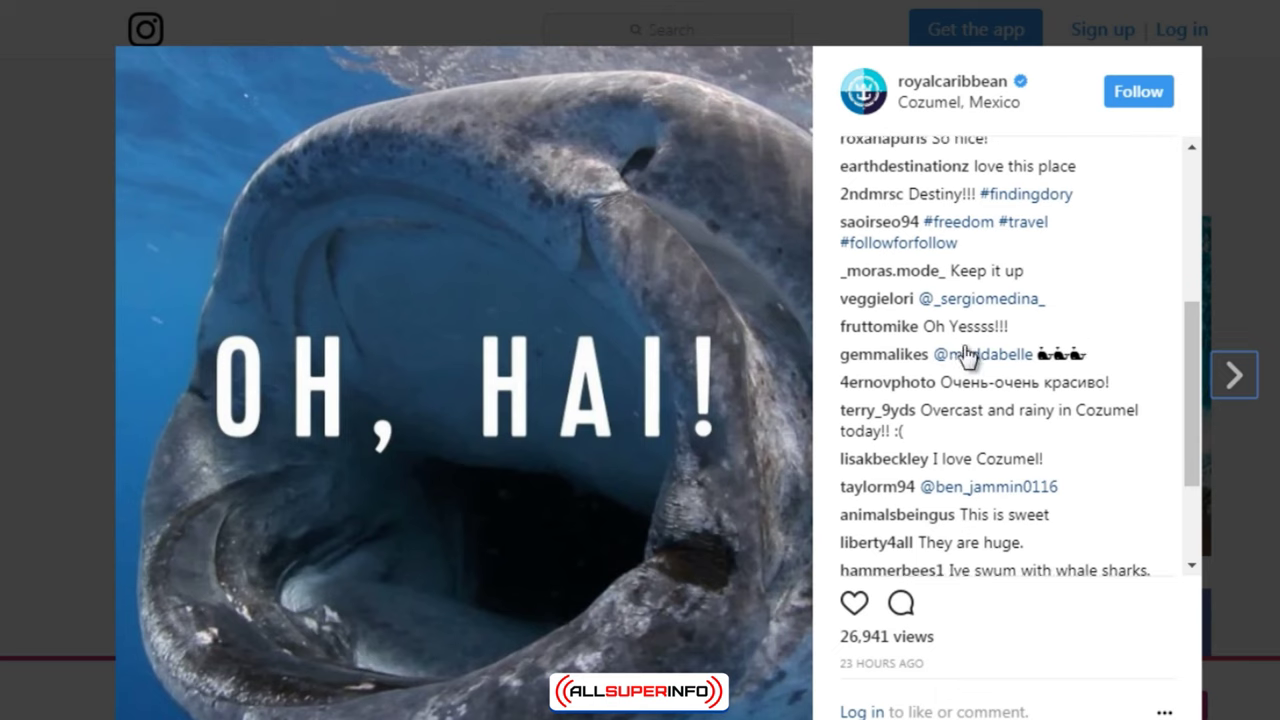
{"action": "scroll", "coordinate": [963, 318], "scroll_direction": "down", "scroll_amount": 2}
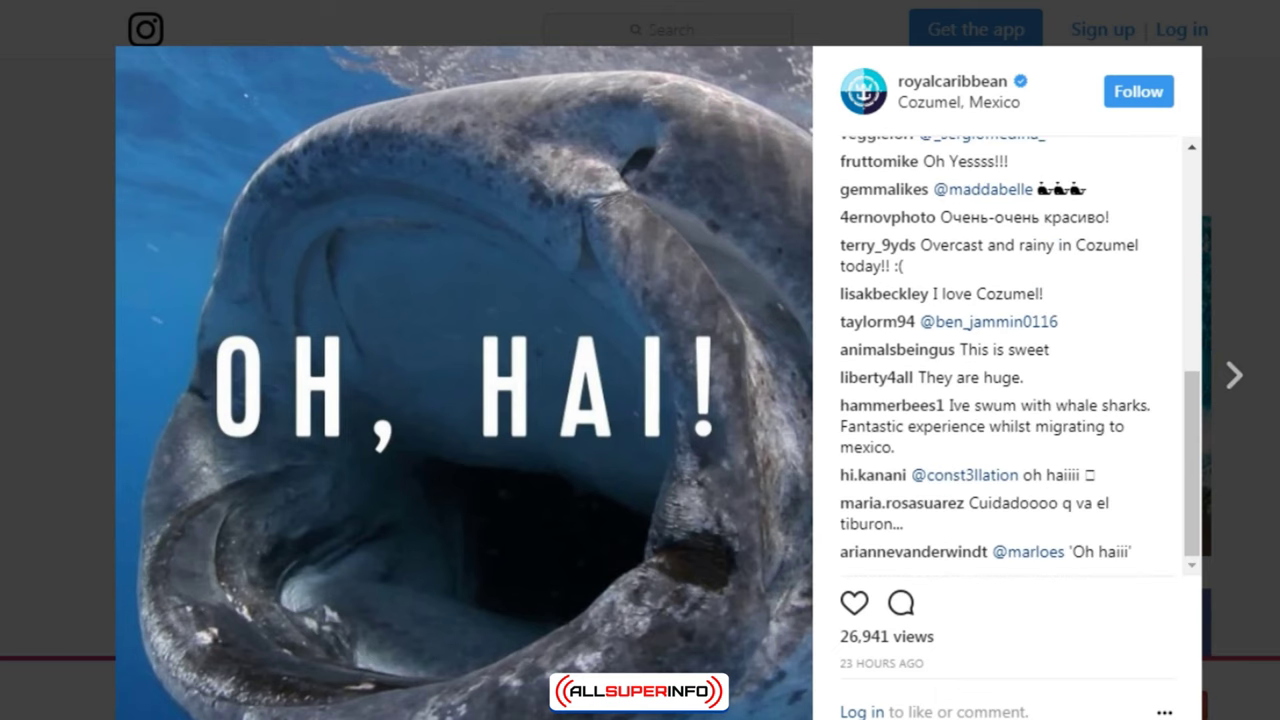
{"action": "key", "text": "Escape"}
{"action": "scroll", "coordinate": [372, 318], "scroll_direction": "down", "scroll_amount": 1}
{"action": "scroll", "coordinate": [372, 318], "scroll_direction": "down", "scroll_amount": 1}
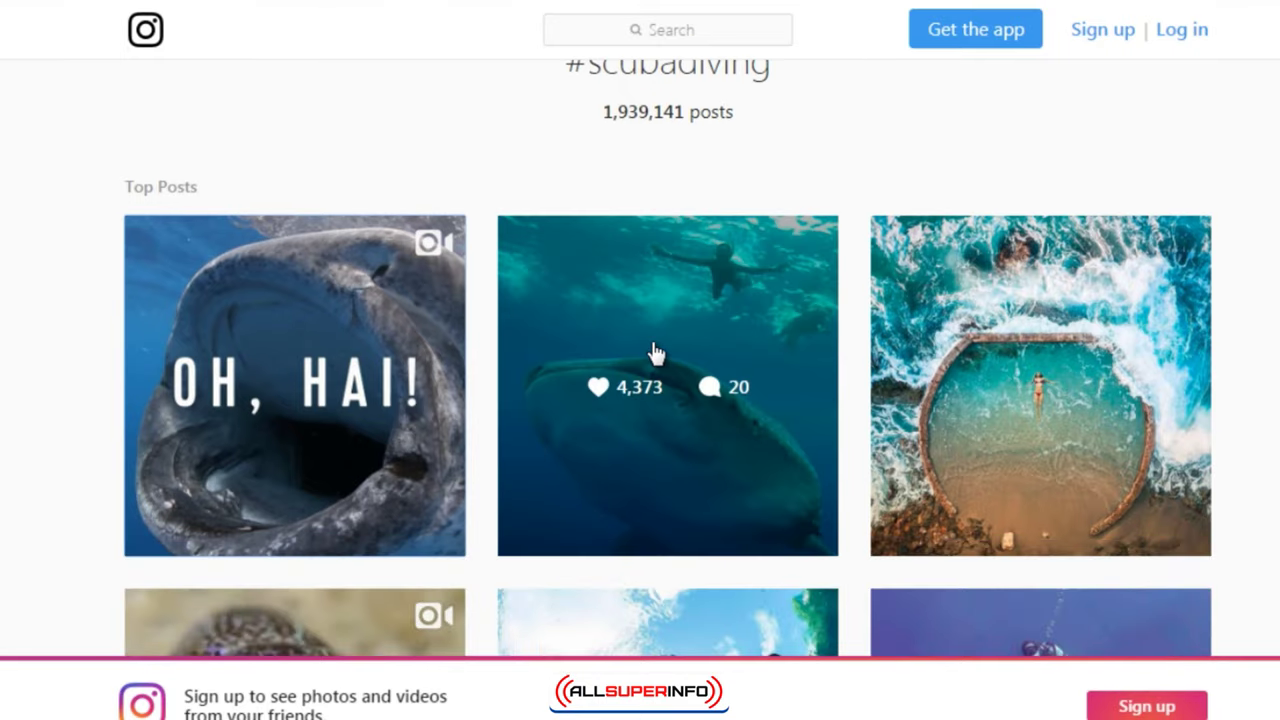